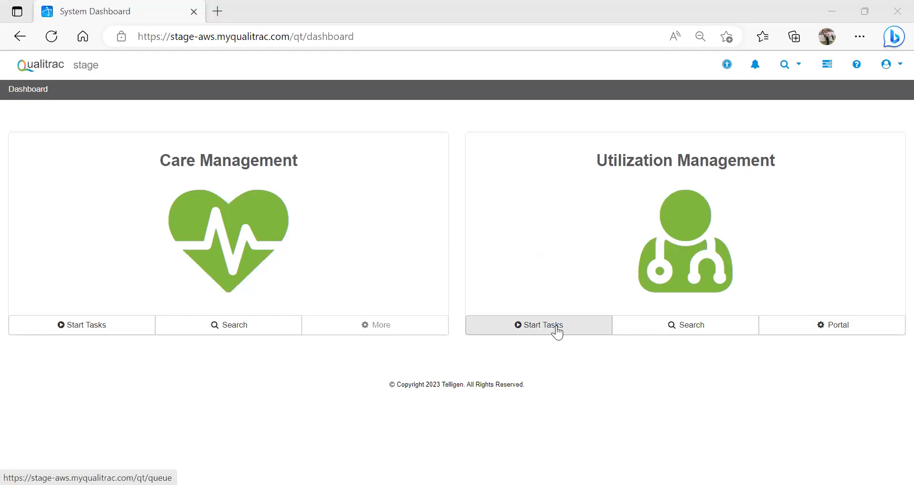
# Step: Search for the utilization management member by first name, last name and date of birth
pyautogui.click(668, 336)
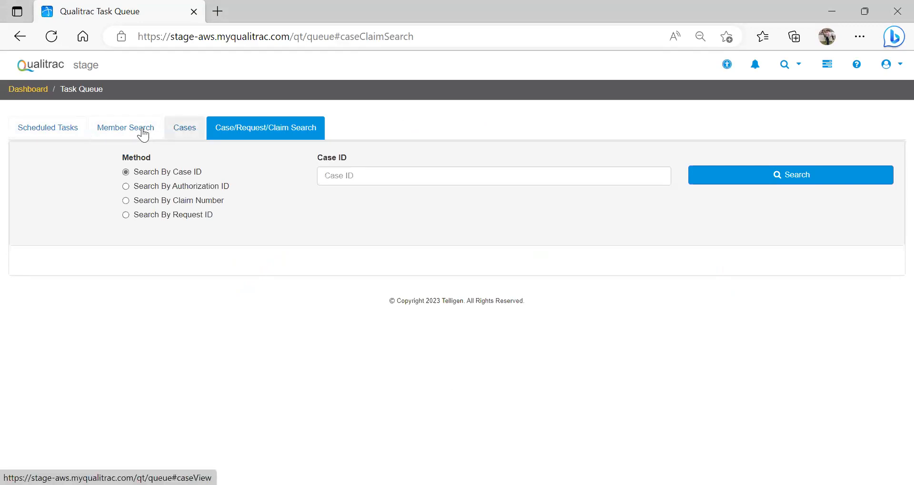
pyautogui.click(114, 134)
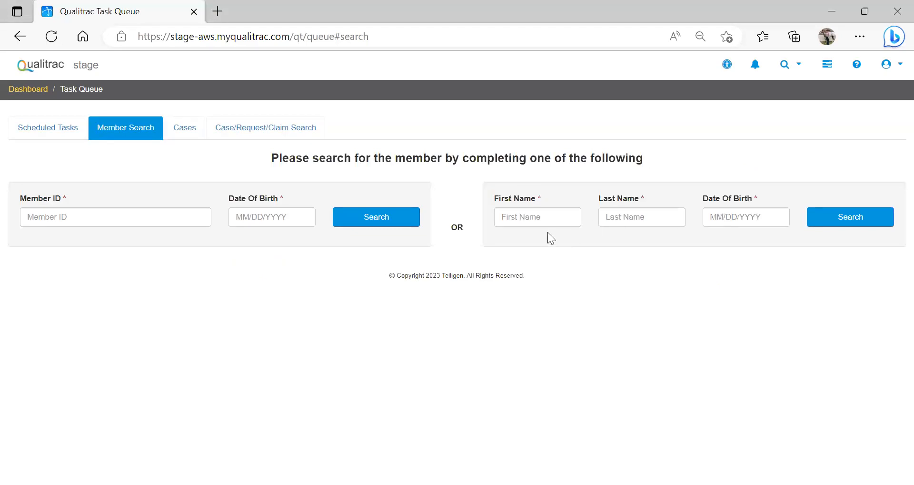
pyautogui.click(517, 214)
pyautogui.write('Johnny')
pyautogui.press('Tab')
pyautogui.write('Appleseed')
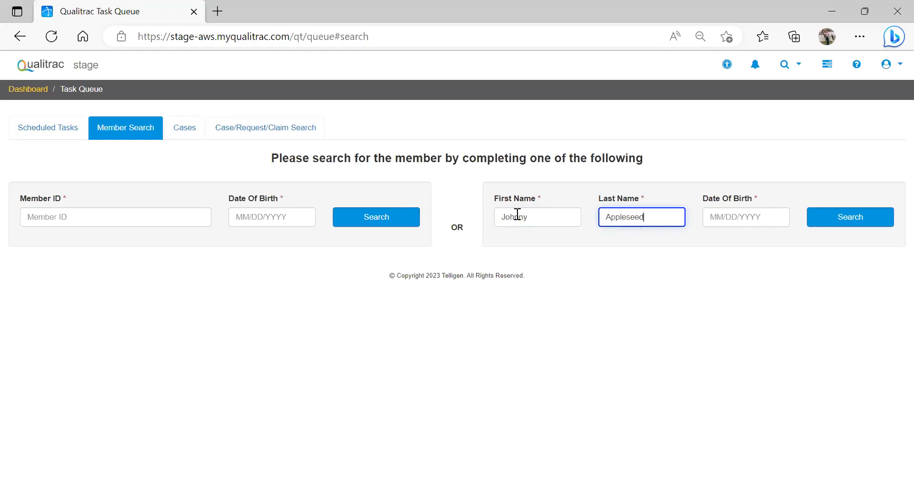
pyautogui.press('Tab')
pyautogui.write('06/01/1943')
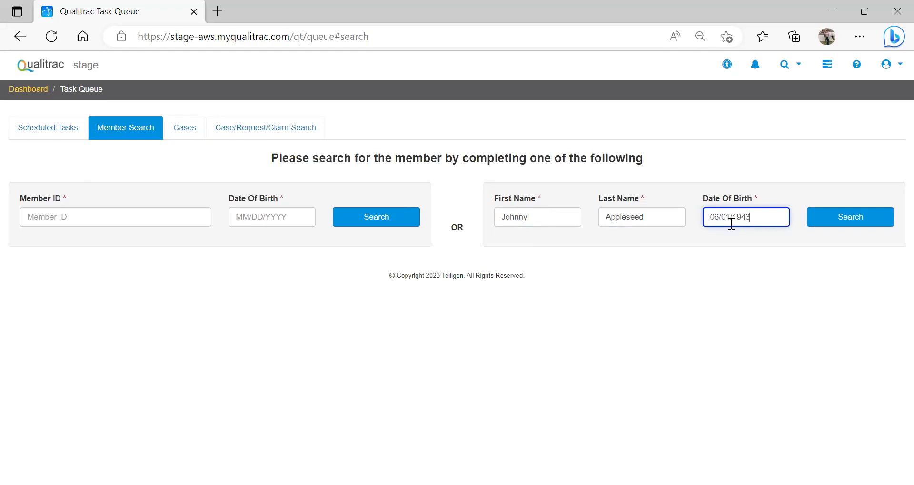
pyautogui.click(830, 221)
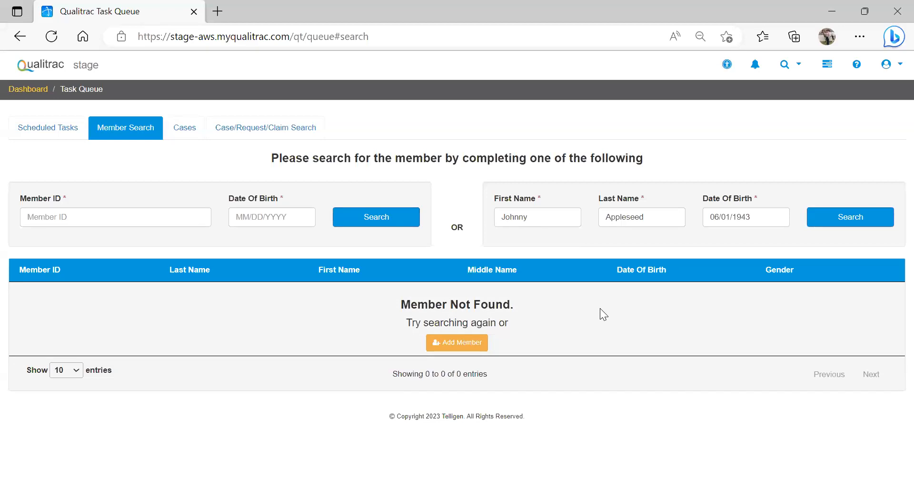
# Step: Start adding a new member, setting the gender to Male and entering the member's birth date
pyautogui.click(465, 349)
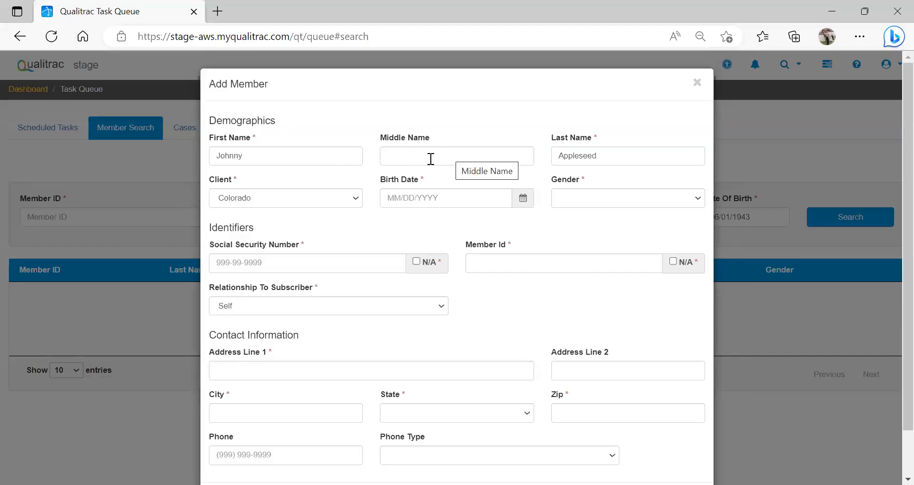
pyautogui.click(578, 199)
pyautogui.click(576, 238)
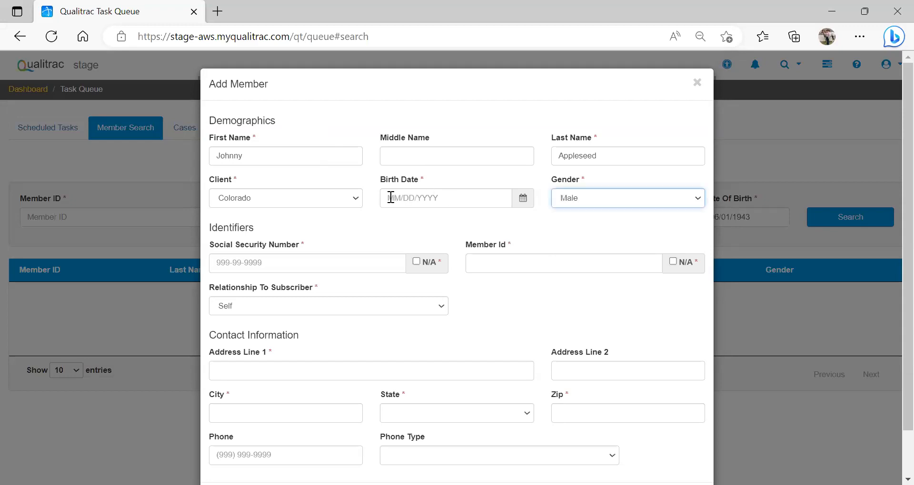
pyautogui.click(391, 197)
pyautogui.write('06/01/194')
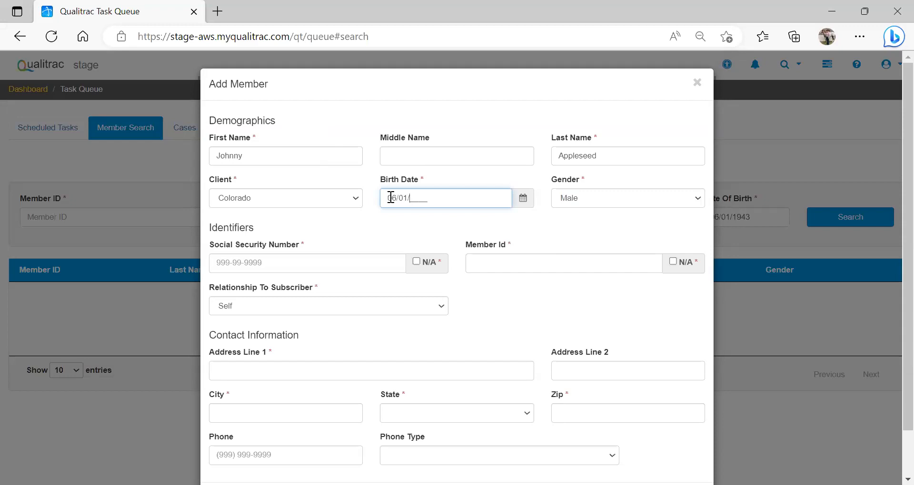
pyautogui.write('3')
# Step: Enter the new member's Social Security number and member ID
pyautogui.click(220, 259)
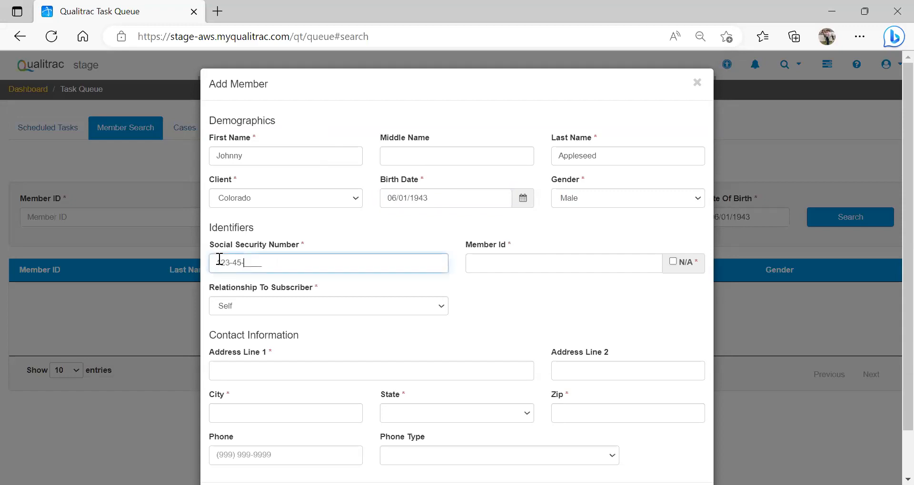
pyautogui.press('BackSpace')
pyautogui.press('BackSpace')
pyautogui.press('BackSpace')
pyautogui.press('BackSpace')
pyautogui.press('BackSpace')
pyautogui.press('BackSpace')
pyautogui.press('BackSpace')
pyautogui.press('BackSpace')
pyautogui.press('BackSpace')
pyautogui.click(485, 264)
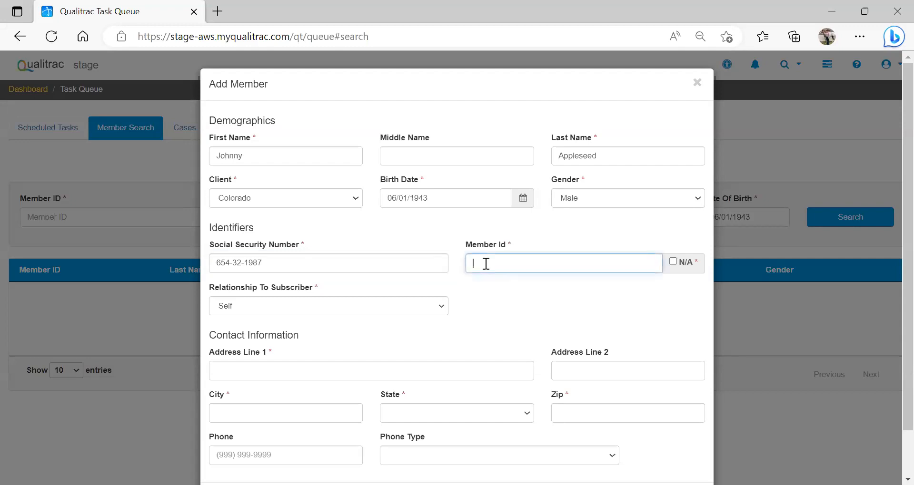
pyautogui.write('ABC1234')
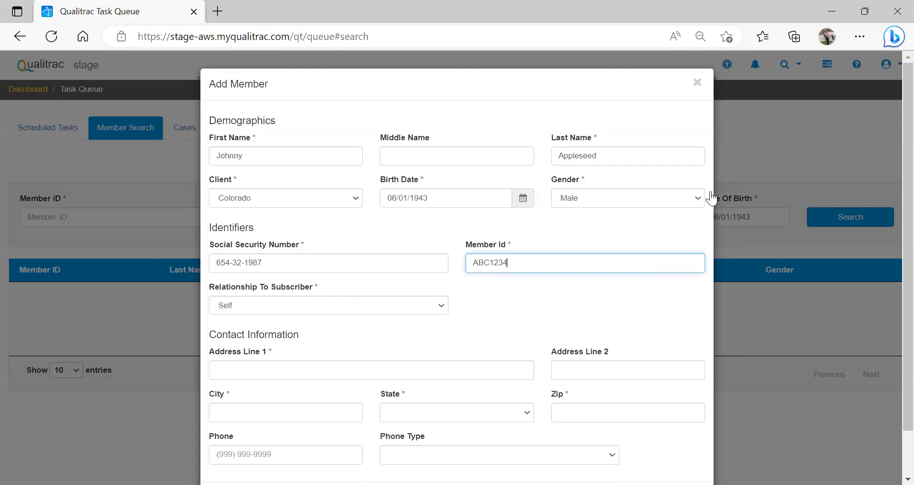
# Step: Enter the new member's street address in the contact information
pyautogui.click(246, 365)
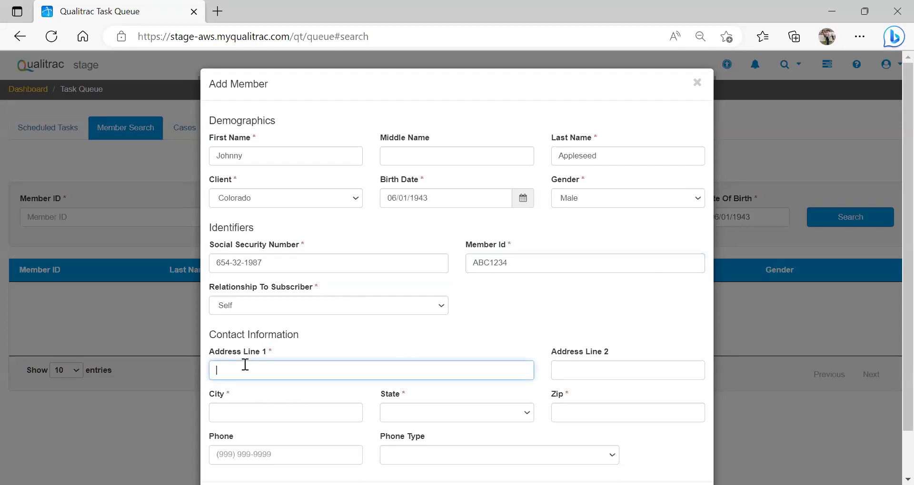
pyautogui.write('1234 ma')
pyautogui.write('mory')
pyautogui.press('BackSpace')
pyautogui.press('BackSpace')
pyautogui.press('BackSpace')
pyautogui.press('BackSpace')
pyautogui.press('BackSpace')
pyautogui.press('BackSpace')
pyautogui.write('Memory Lane')
# Step: Fill in the new member's city, state and ZIP code, and submit the member record
pyautogui.press('Tab')
pyautogui.press('Tab')
pyautogui.write('Colorado Springs')
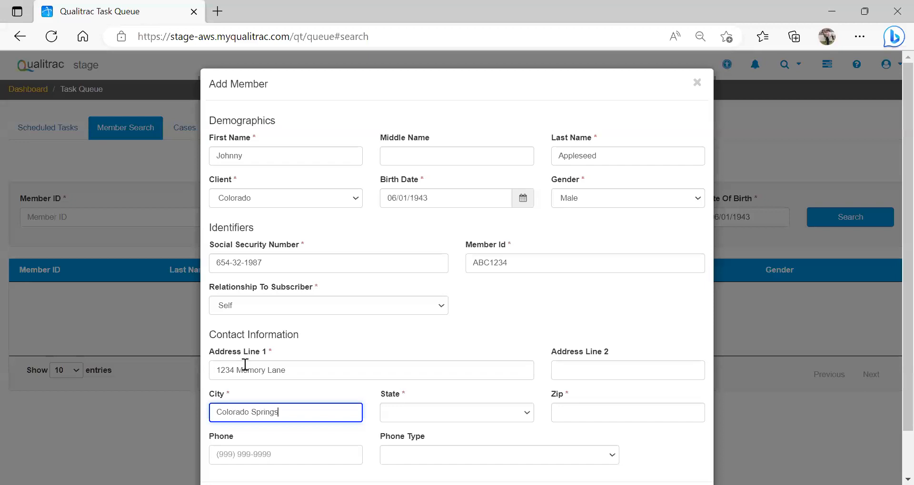
pyautogui.press('Tab')
pyautogui.write('col')
pyautogui.press('Tab')
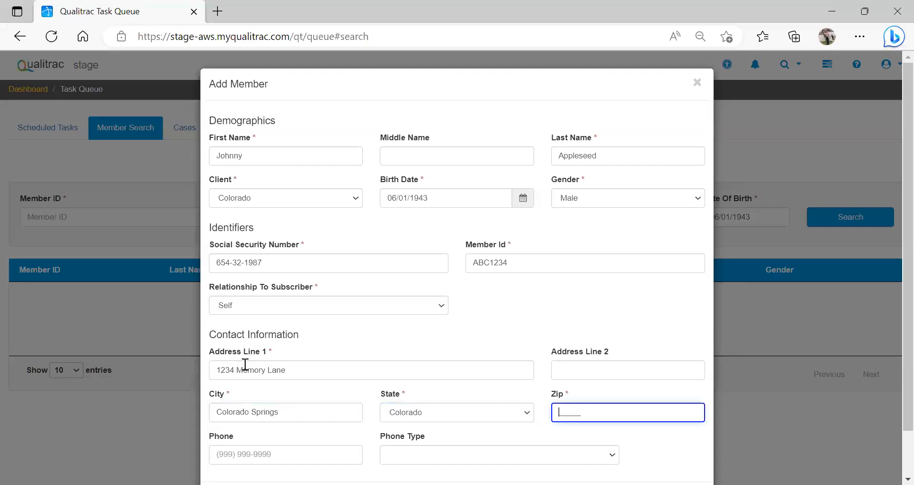
pyautogui.write('80906')
pyautogui.click(890, 147)
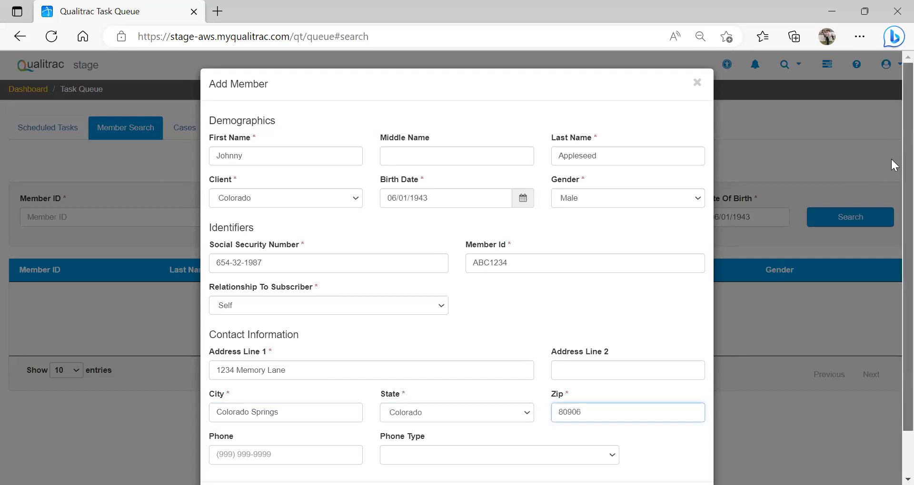
pyautogui.scroll(-2, 890, 190)
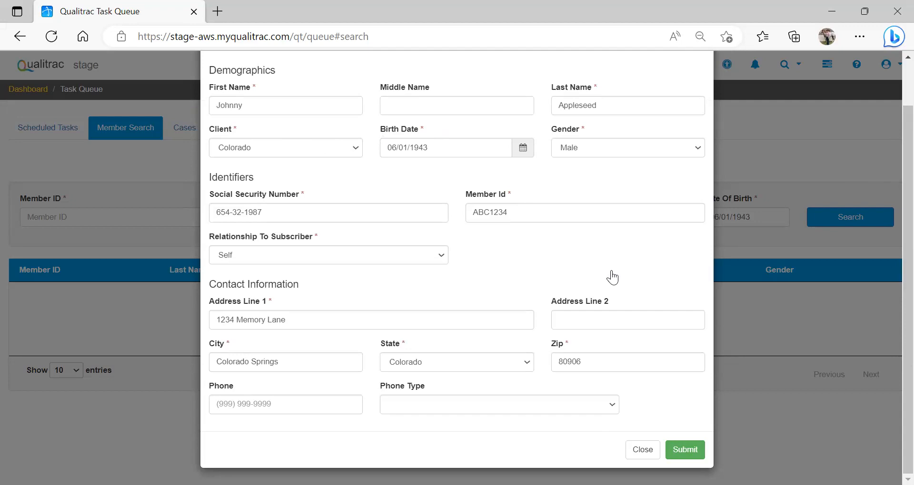
pyautogui.click(694, 452)
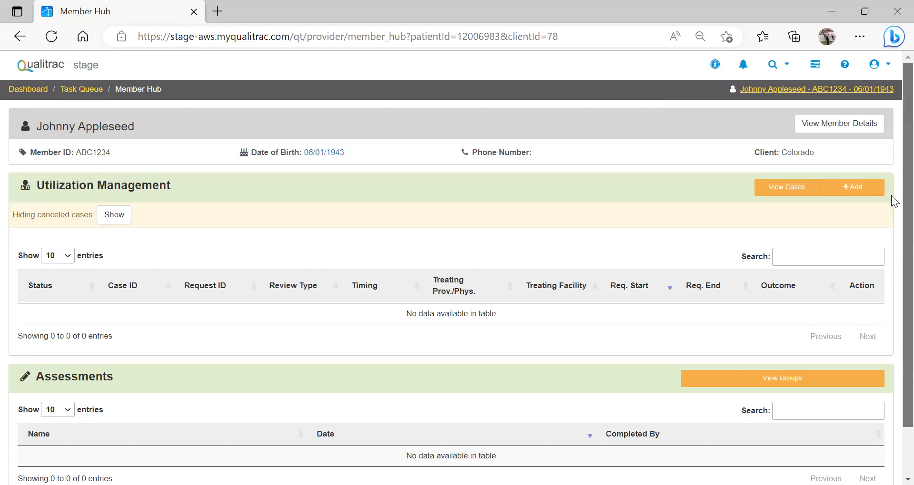
# Step: Add a new authorization request for the member with review type PASRR Level 1 and timing Prospective
pyautogui.scroll(-2, 890, 195)
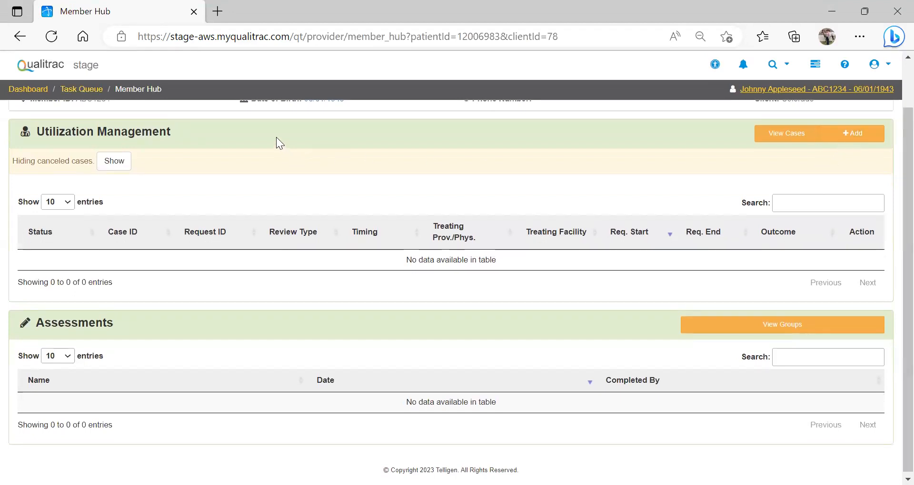
pyautogui.click(850, 135)
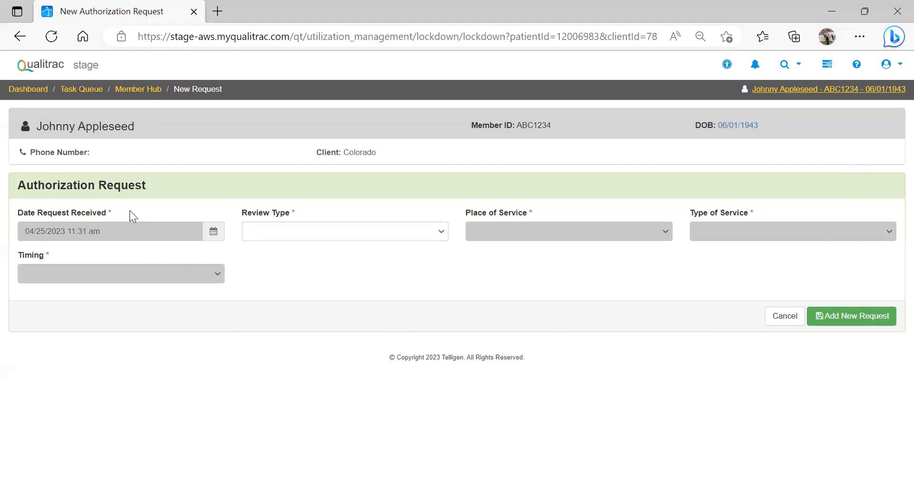
pyautogui.click(442, 233)
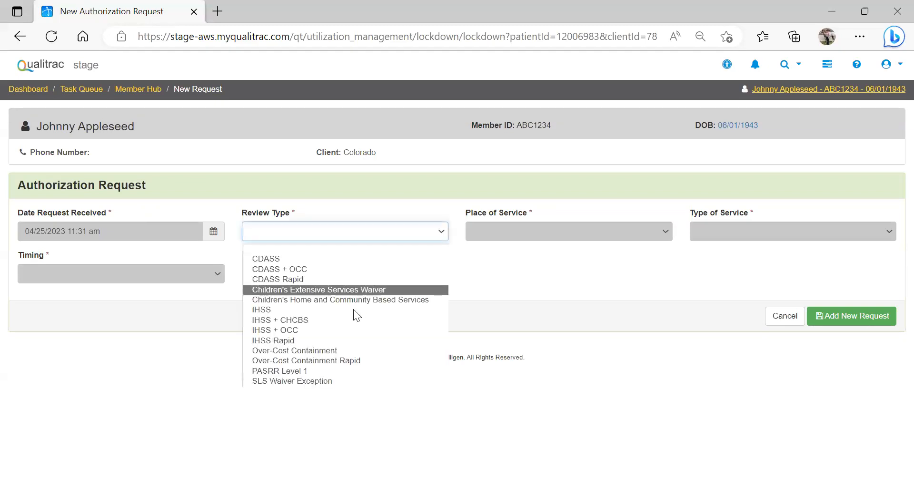
pyautogui.click(305, 371)
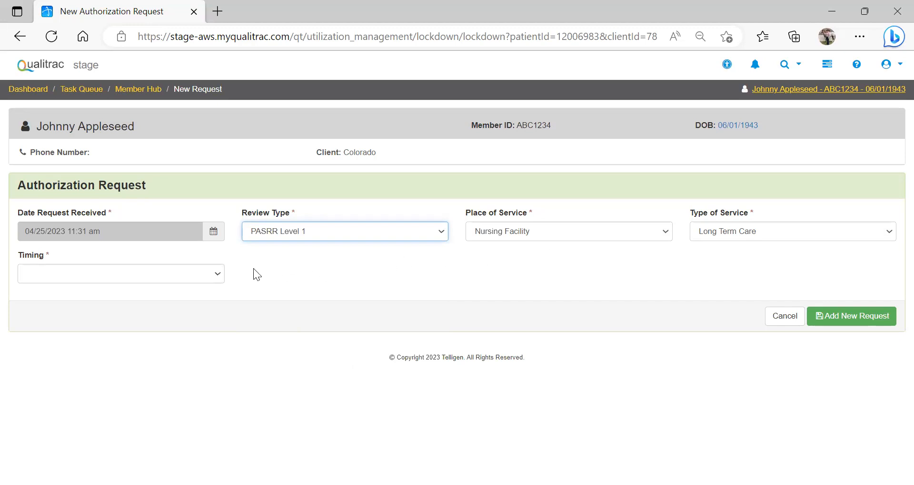
pyautogui.click(216, 274)
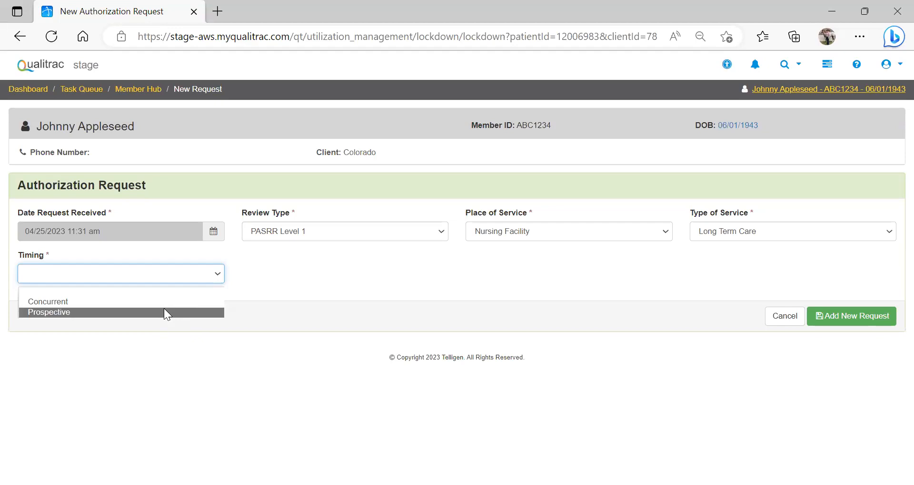
pyautogui.click(166, 313)
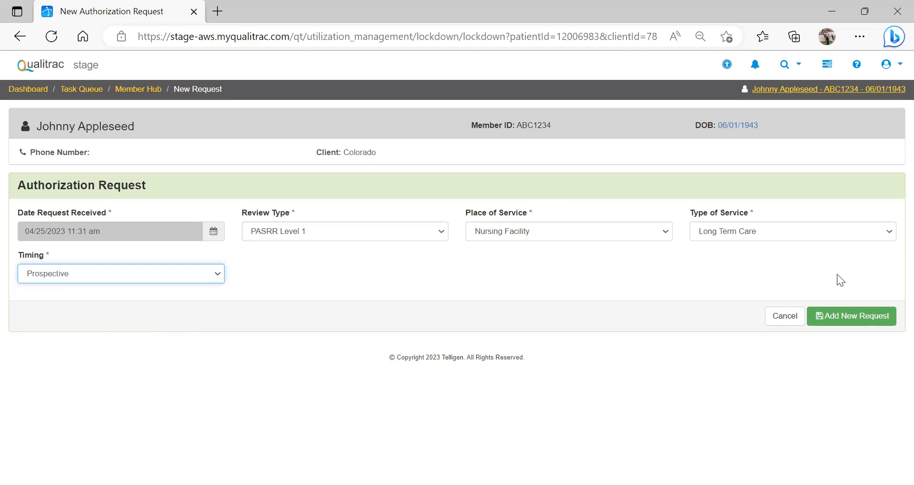
pyautogui.click(854, 316)
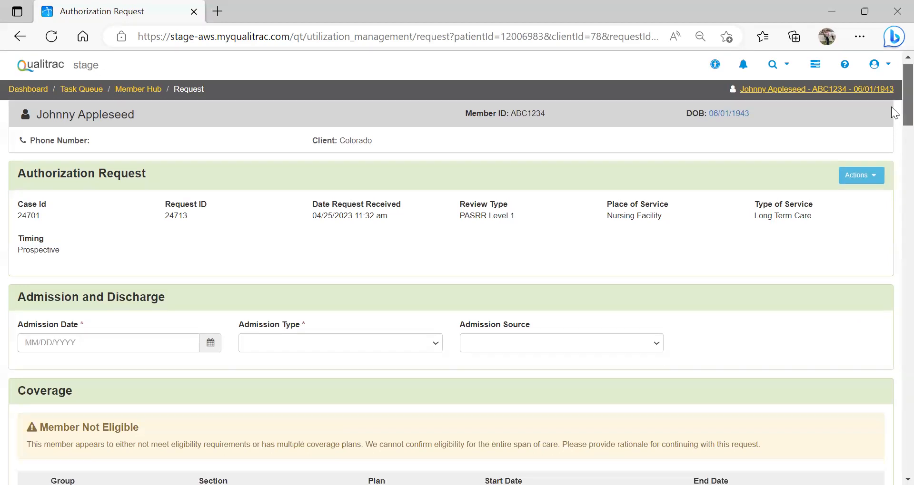
# Step: Set the admission date to 04/28/2023, admission type to Voluntary and admission source to Transfer from a Hospital (Different Facility)
pyautogui.scroll(-3, 890, 109)
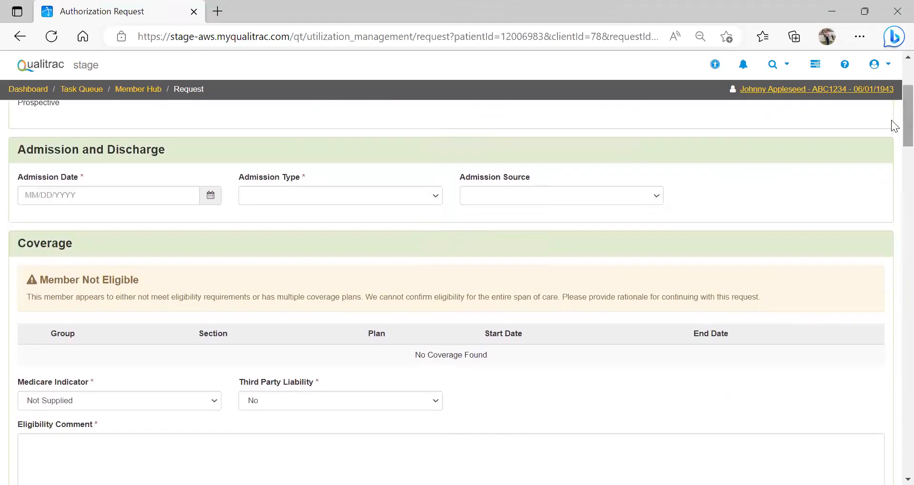
pyautogui.click(212, 194)
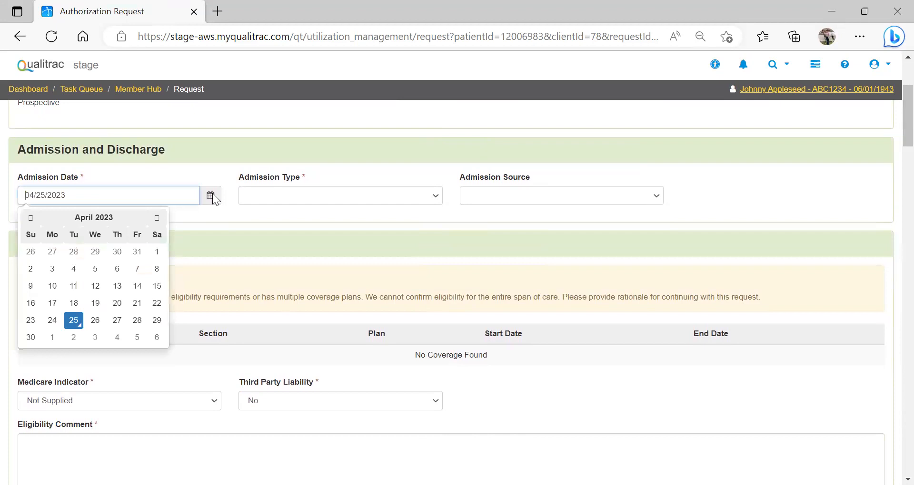
pyautogui.click(137, 320)
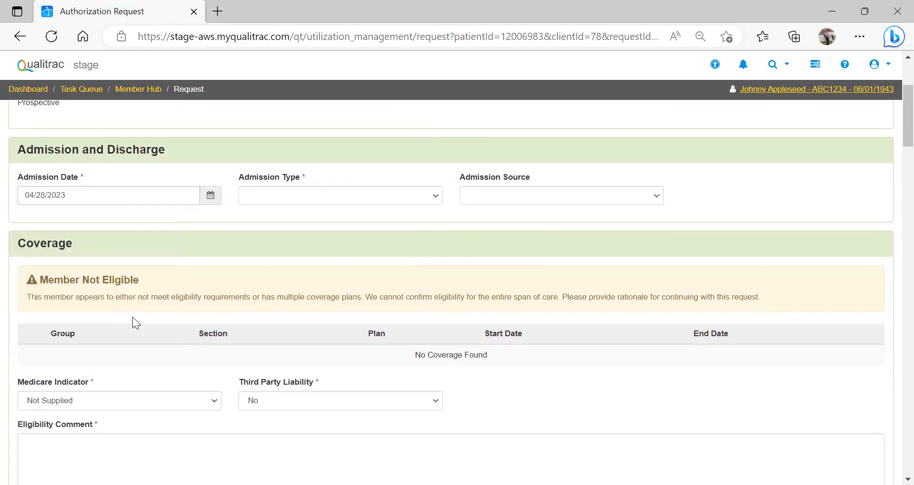
pyautogui.click(435, 195)
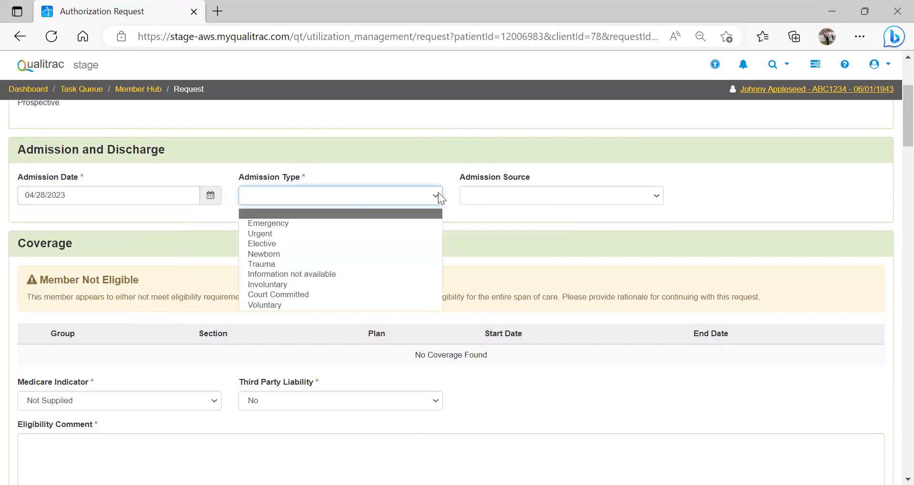
pyautogui.click(346, 305)
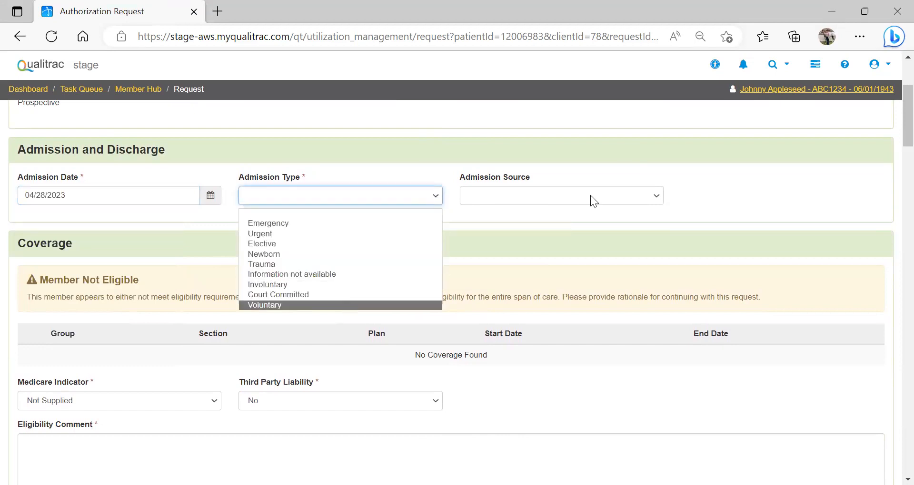
pyautogui.click(655, 197)
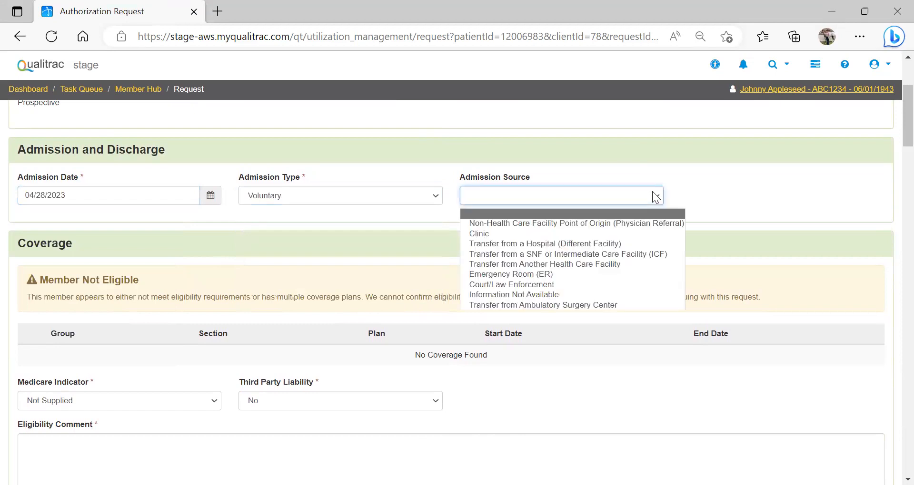
pyautogui.click(586, 244)
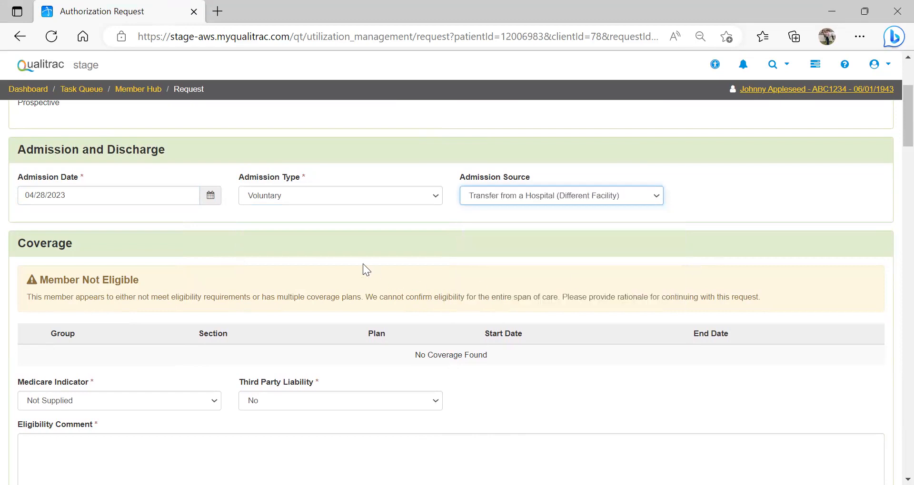
# Step: Enter N/A as the eligibility comment in the Coverage section
pyautogui.scroll(-1, 890, 140)
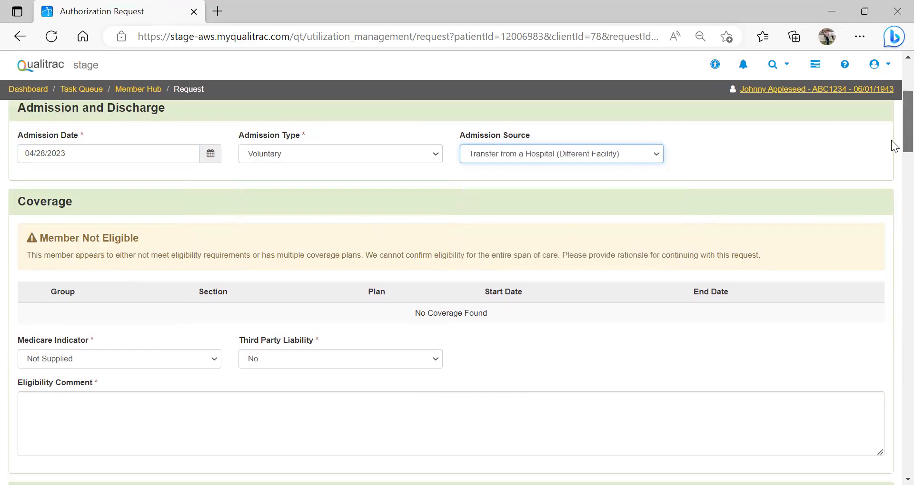
pyautogui.scroll(-2, 891, 140)
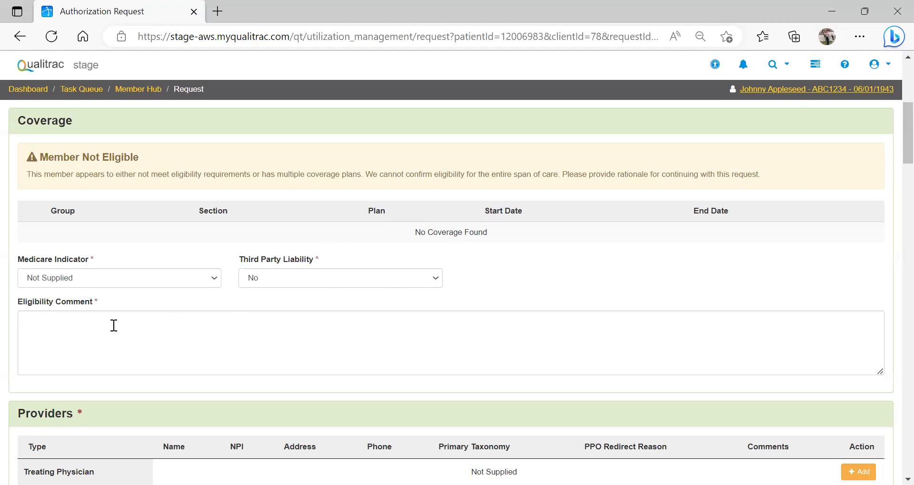
pyautogui.click(74, 337)
pyautogui.write('N/A')
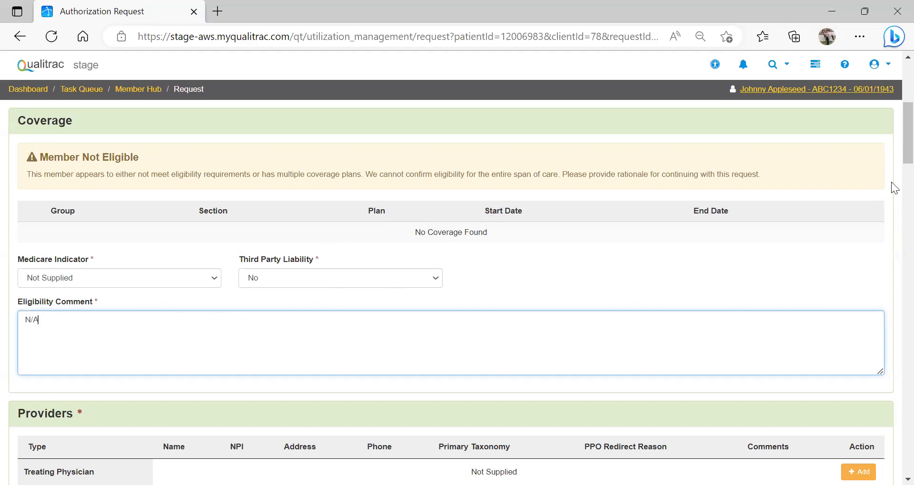
pyautogui.moveTo(908, 139); pyautogui.dragTo(891, 182)
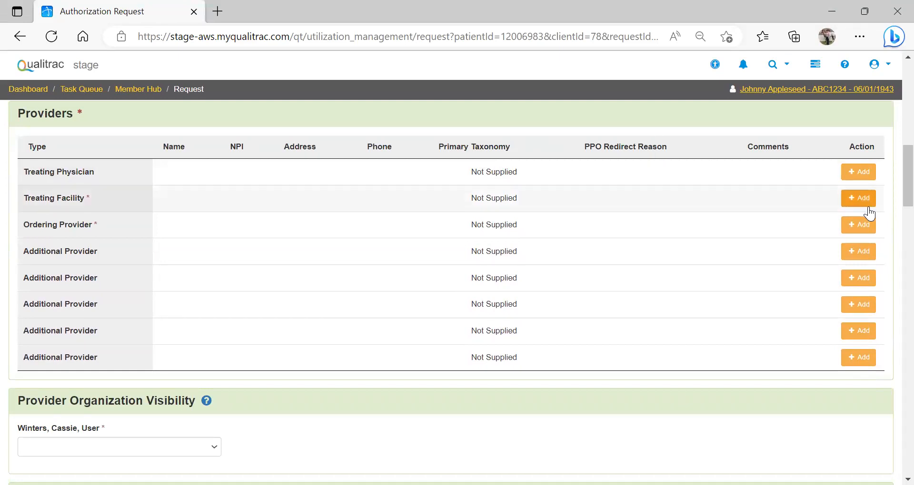
# Step: Start adding the Treating Physician and enter the physician's last and first name as provider search criteria
pyautogui.click(854, 176)
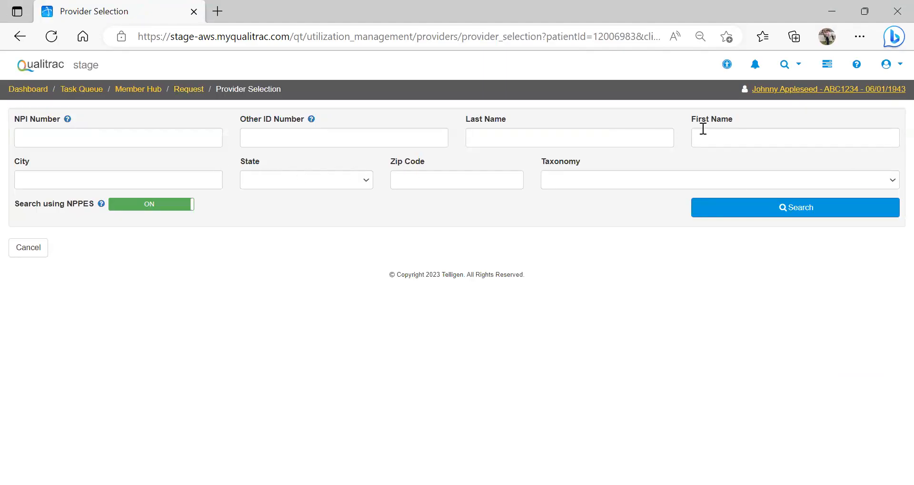
pyautogui.click(581, 141)
pyautogui.press('Tab')
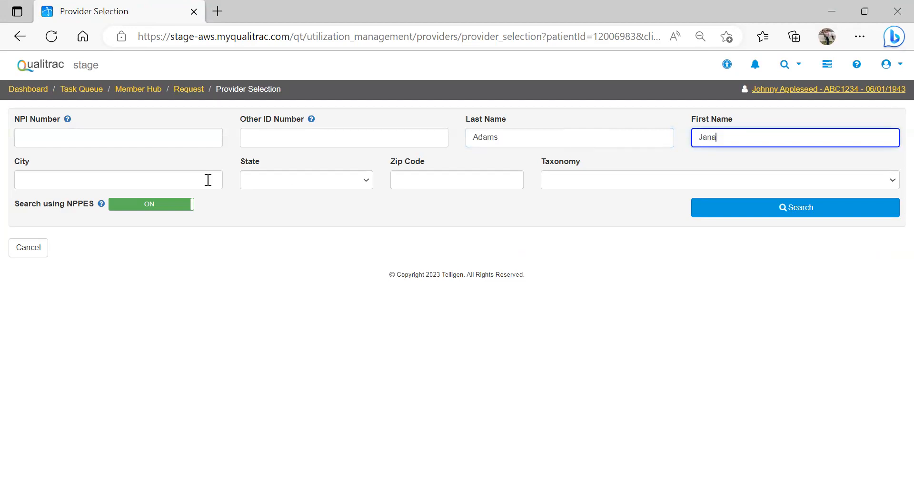
# Step: Limit the provider search to Colorado, run it, and add the Behavior Technician in Colorado Springs as Treating Physician
pyautogui.click(295, 178)
pyautogui.press('c')
pyautogui.press('Down')
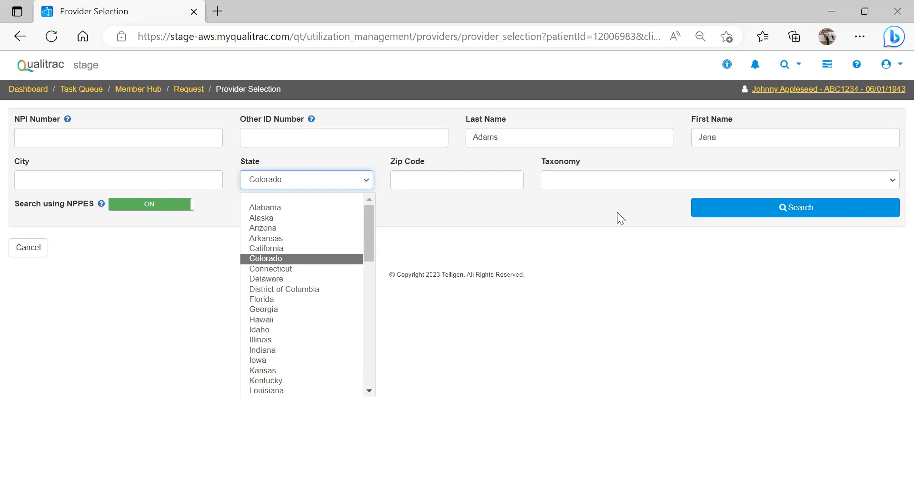
pyautogui.click(757, 218)
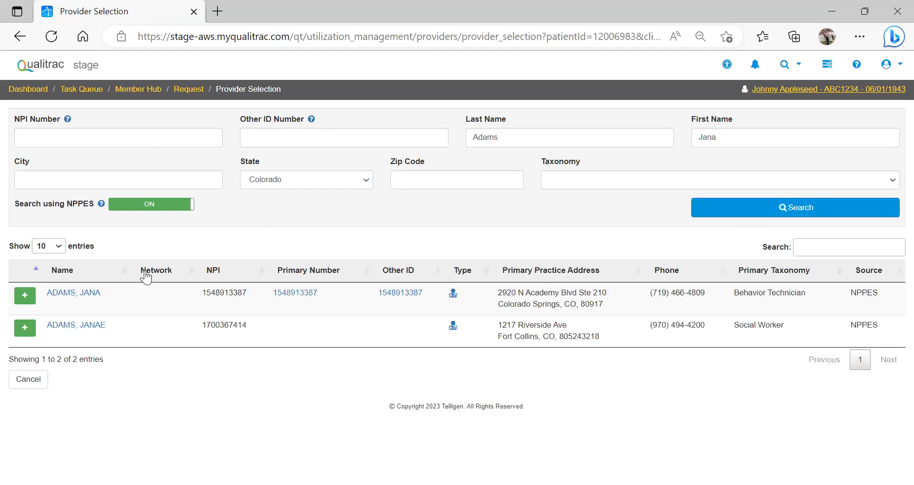
pyautogui.click(19, 296)
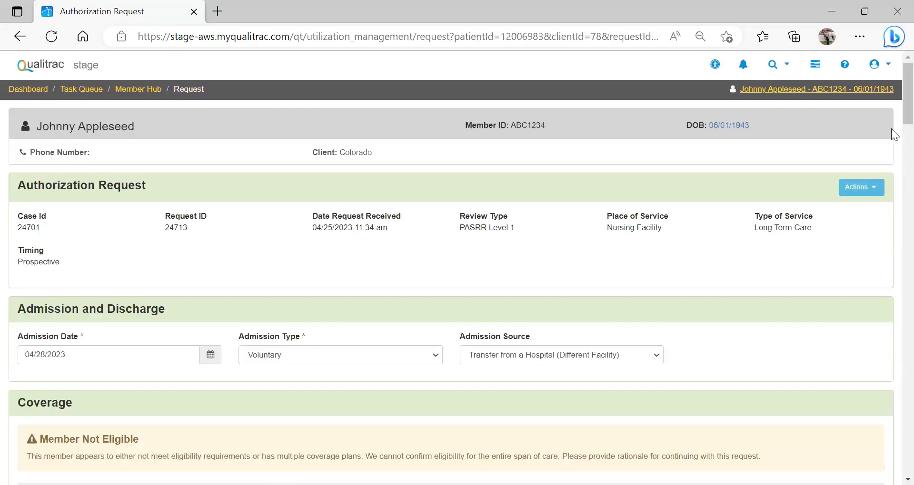
# Step: Search for the Treating Facility by its NPI number and add Life Care Center of Littleton to the request
pyautogui.scroll(-12, 891, 91)
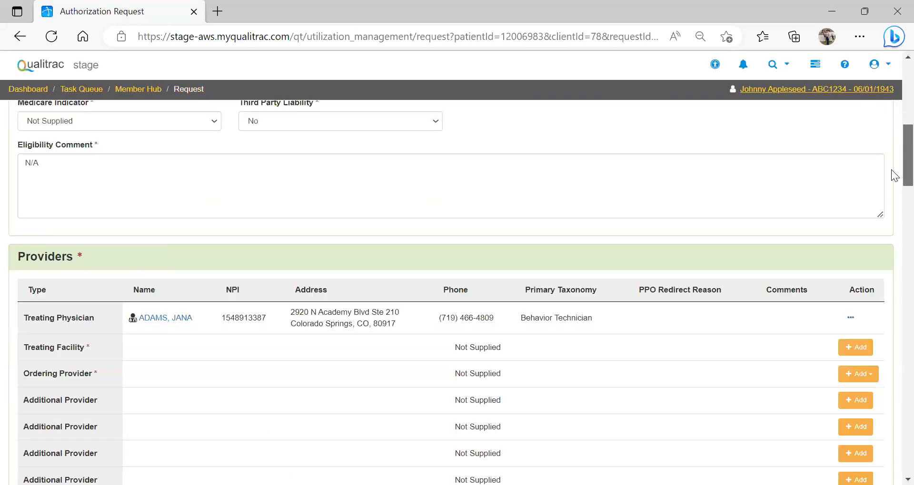
pyautogui.scroll(-1, 890, 174)
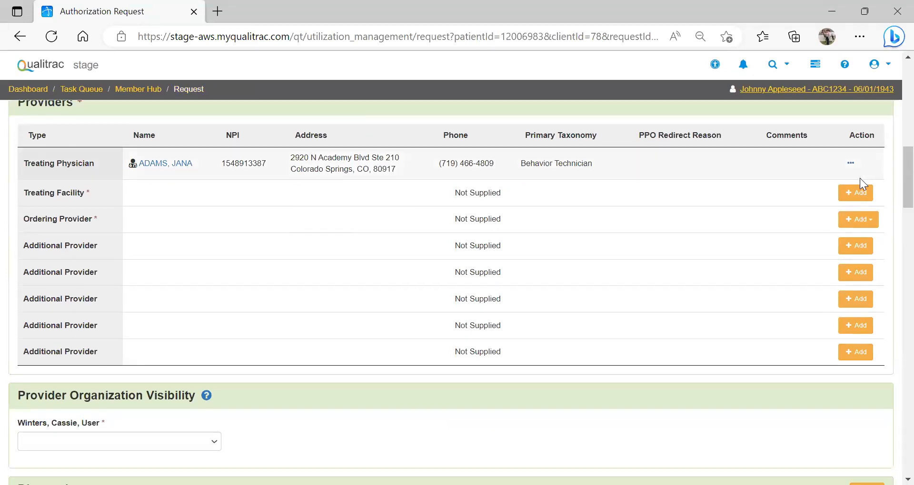
pyautogui.click(846, 200)
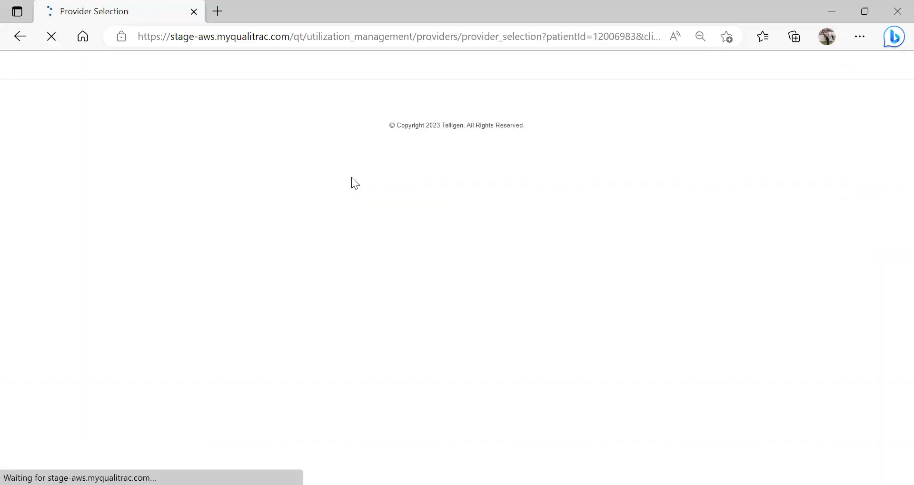
pyautogui.click(92, 138)
pyautogui.write('1306')
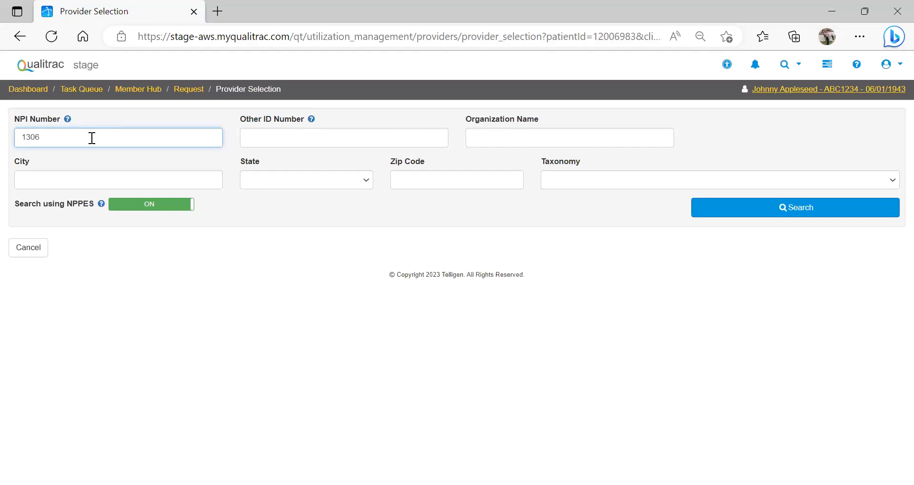
pyautogui.write('854013')
pyautogui.click(734, 209)
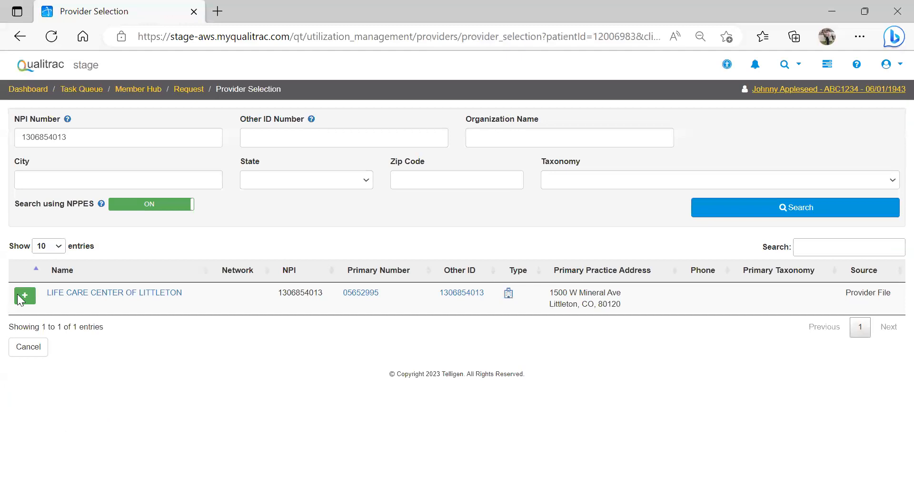
pyautogui.click(21, 297)
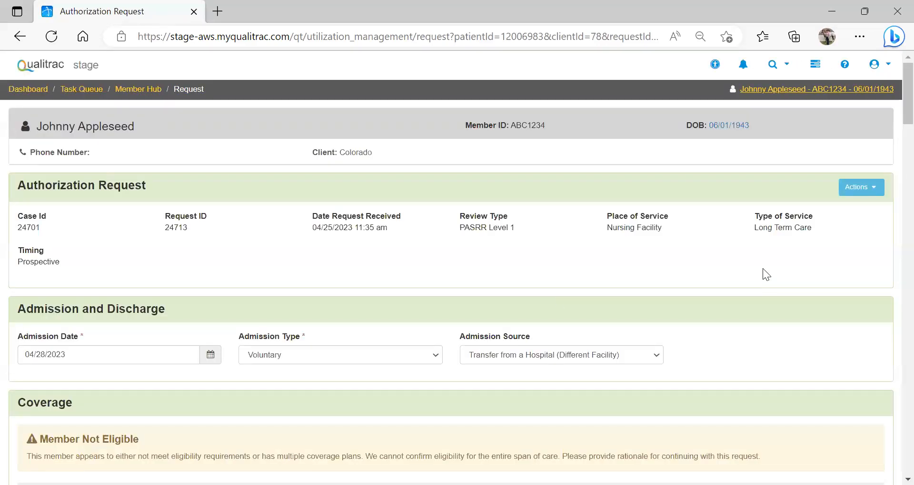
# Step: Copy the Treating Facility to the Ordering Provider in the Providers section
pyautogui.moveTo(891, 77); pyautogui.dragTo(890, 152)
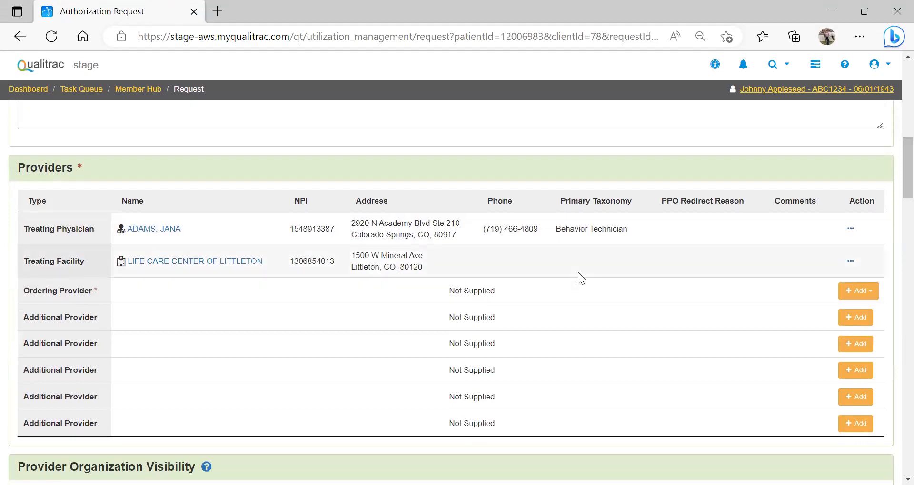
pyautogui.click(864, 293)
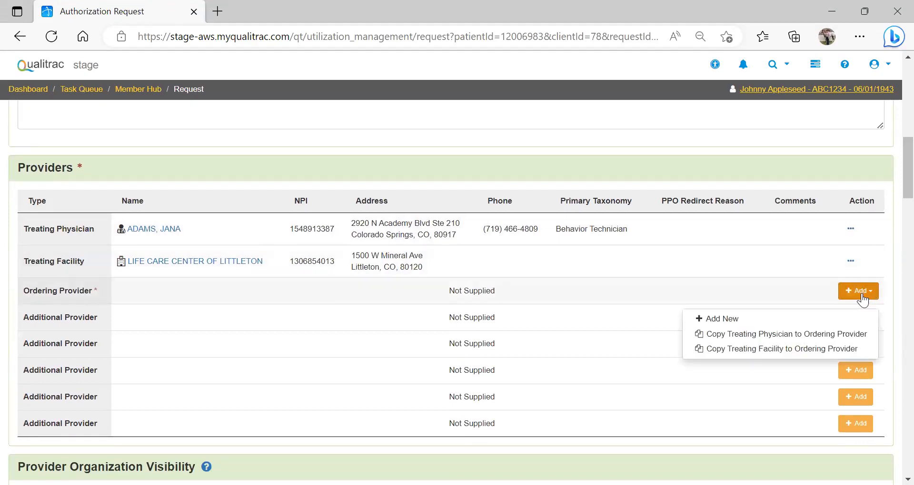
pyautogui.click(772, 349)
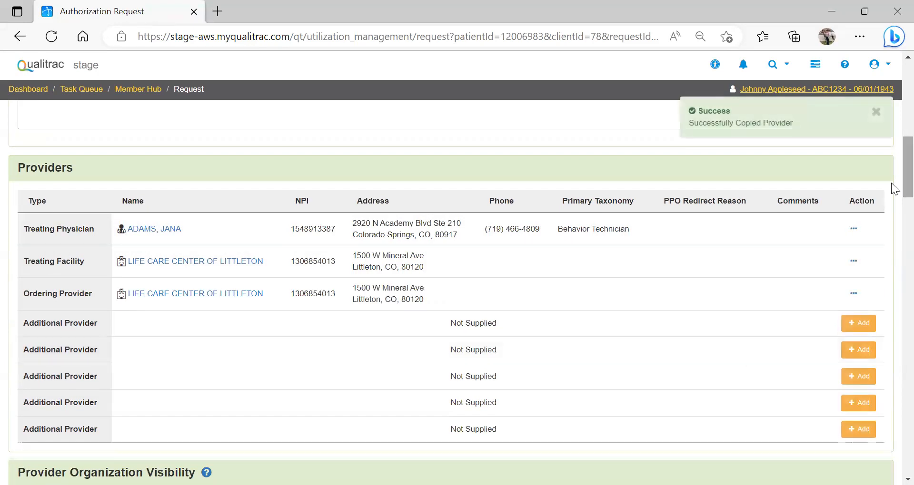
# Step: Set Provider Organization Visibility to ARAPAHOE LTC INVESTORS, LLC for the Ordering Provider, the Treating Facility and the user
pyautogui.scroll(-1, 891, 184)
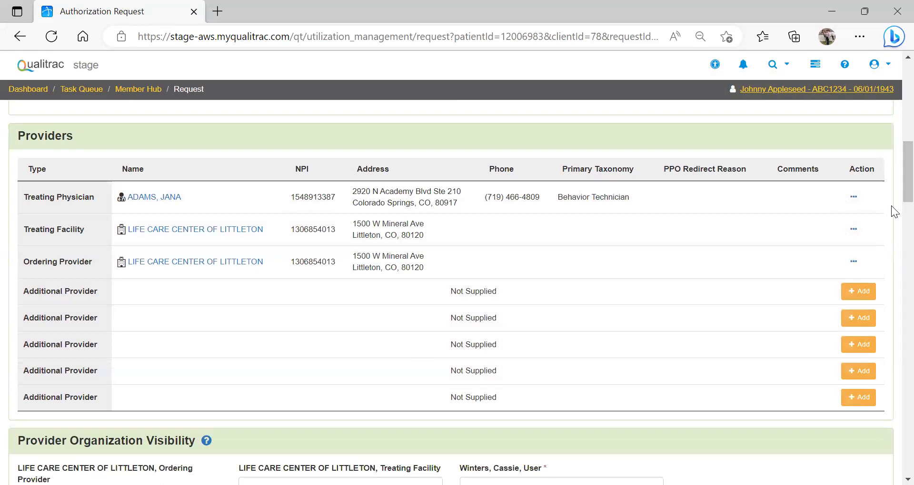
pyautogui.scroll(-3, 892, 184)
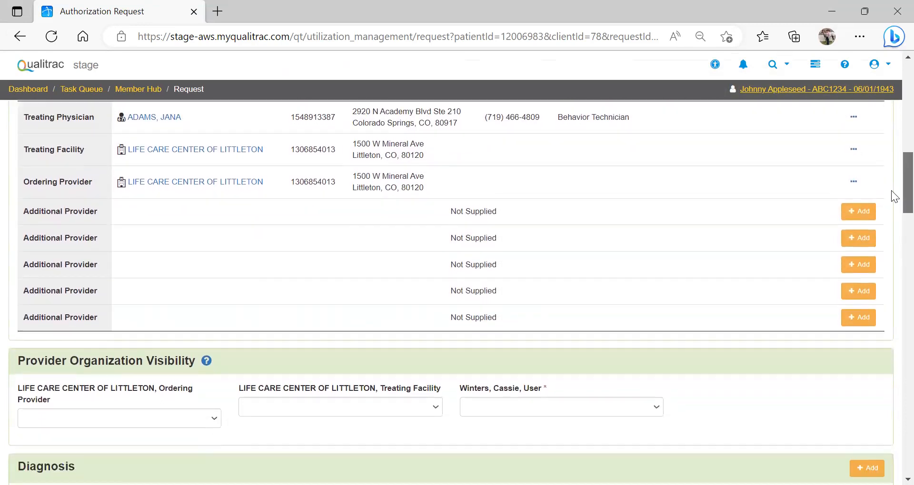
pyautogui.scroll(-2, 891, 202)
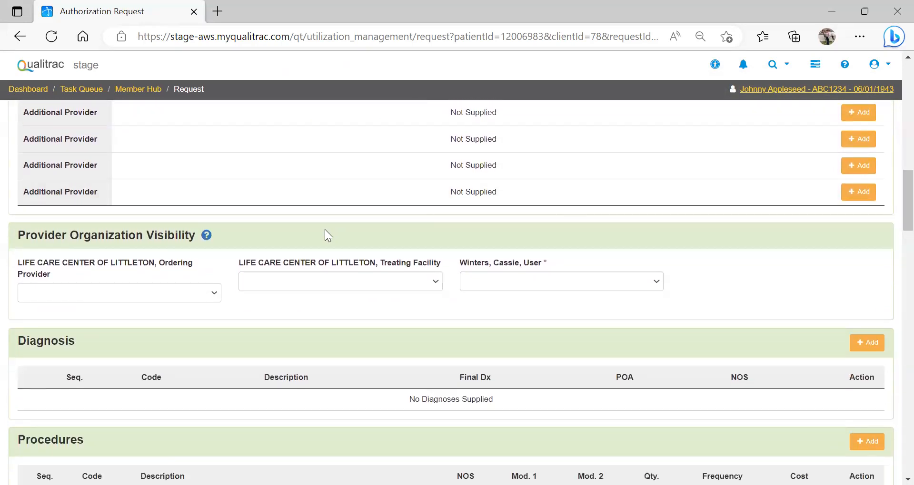
pyautogui.moveTo(201, 240)
pyautogui.click(214, 297)
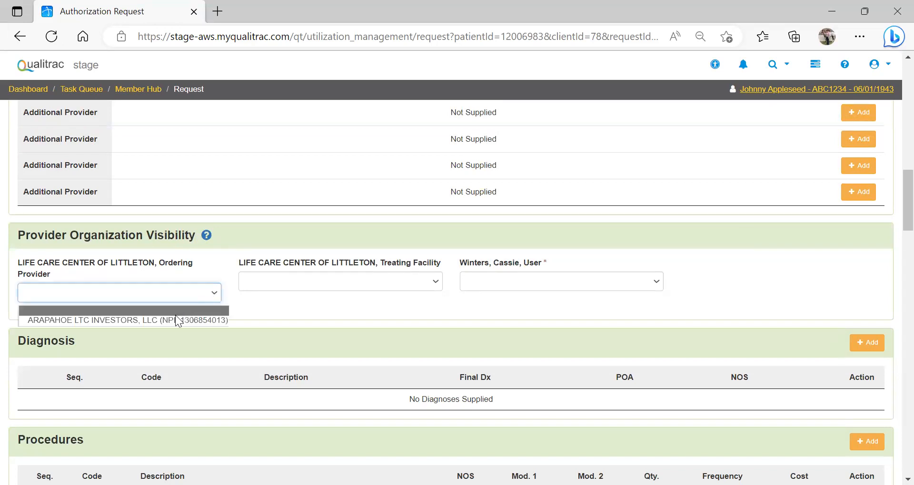
pyautogui.click(173, 318)
pyautogui.click(383, 288)
pyautogui.click(370, 309)
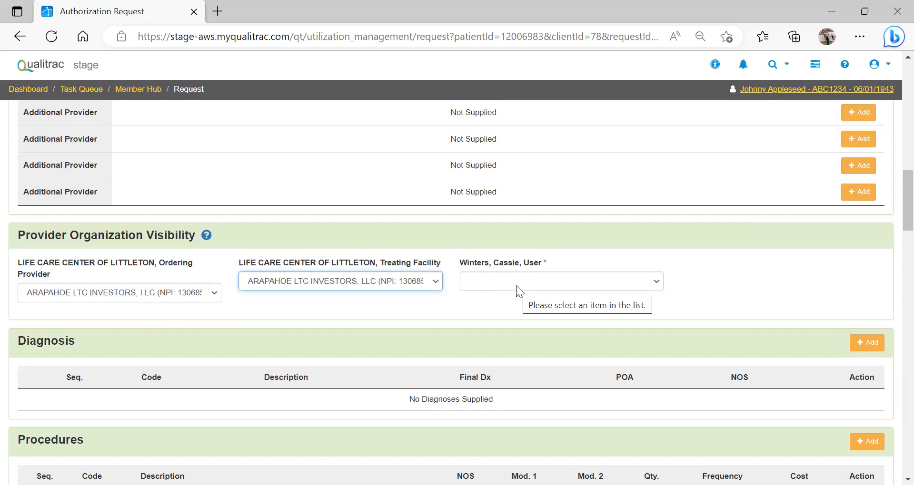
pyautogui.click(515, 286)
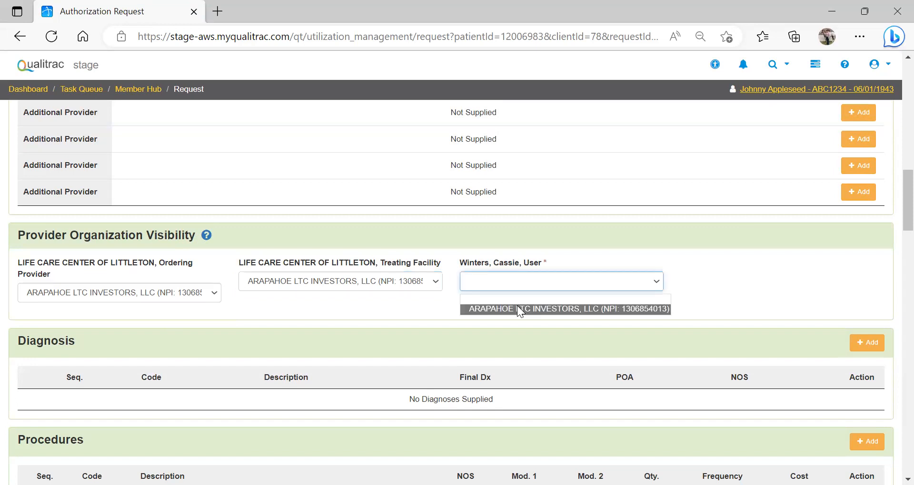
pyautogui.click(520, 310)
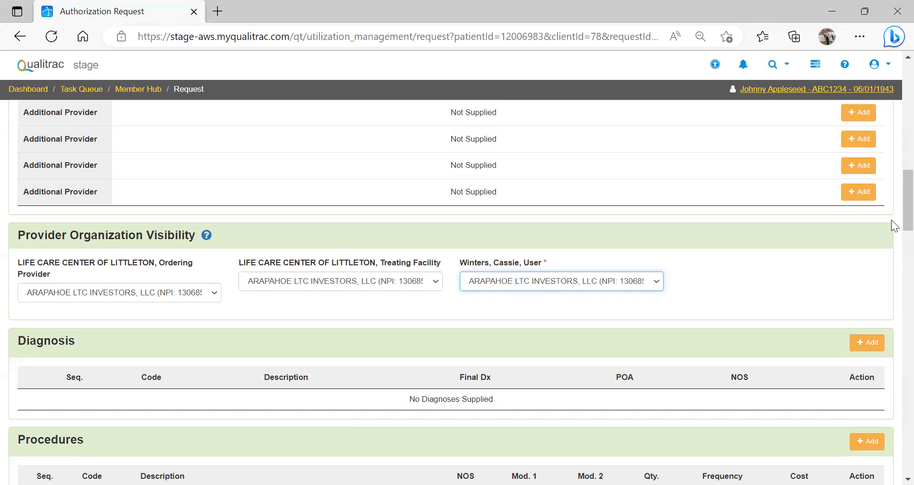
# Step: Add diagnosis code F31.9, Bipolar Disorder Unspecified, to the request by searching for the code, and submit it
pyautogui.scroll(-2, 891, 214)
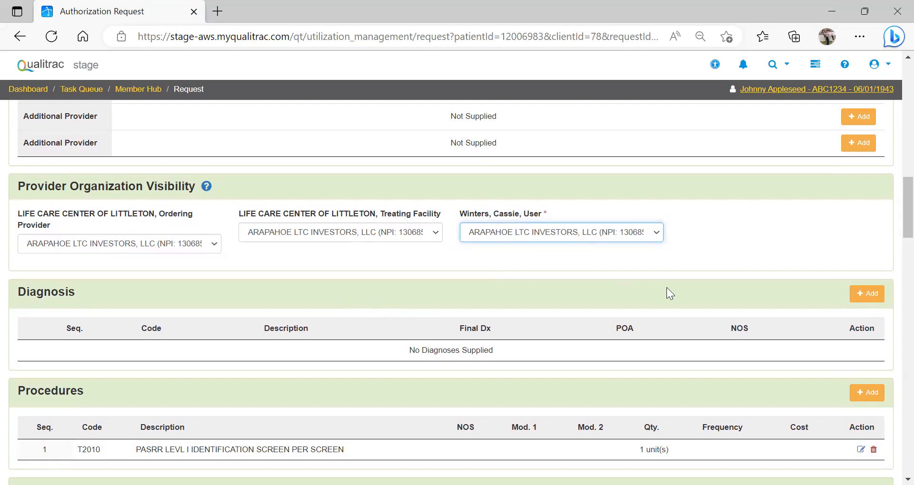
pyautogui.click(860, 301)
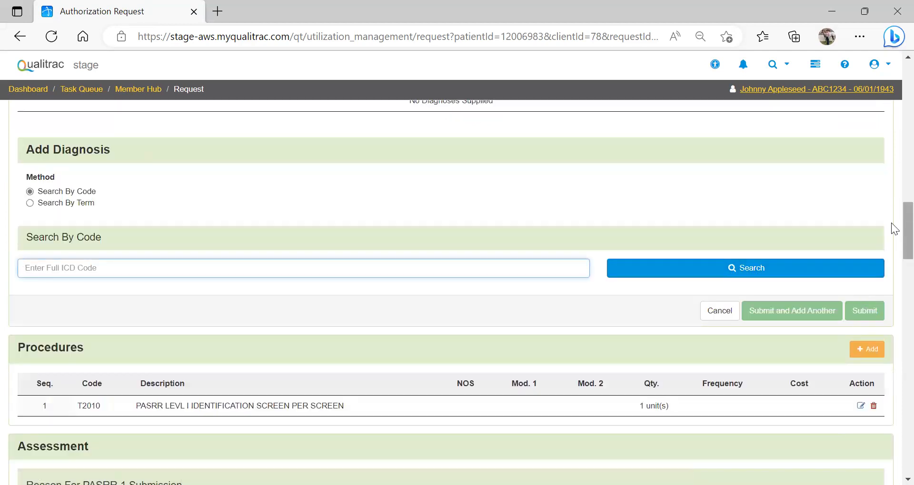
pyautogui.scroll(-2, 890, 224)
pyautogui.moveTo(892, 237); pyautogui.dragTo(891, 237)
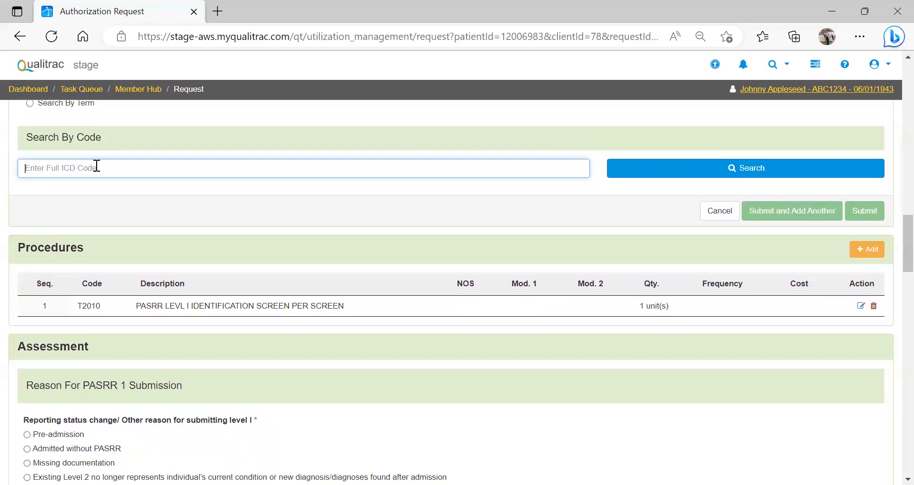
pyautogui.write('F31.9')
pyautogui.click(629, 172)
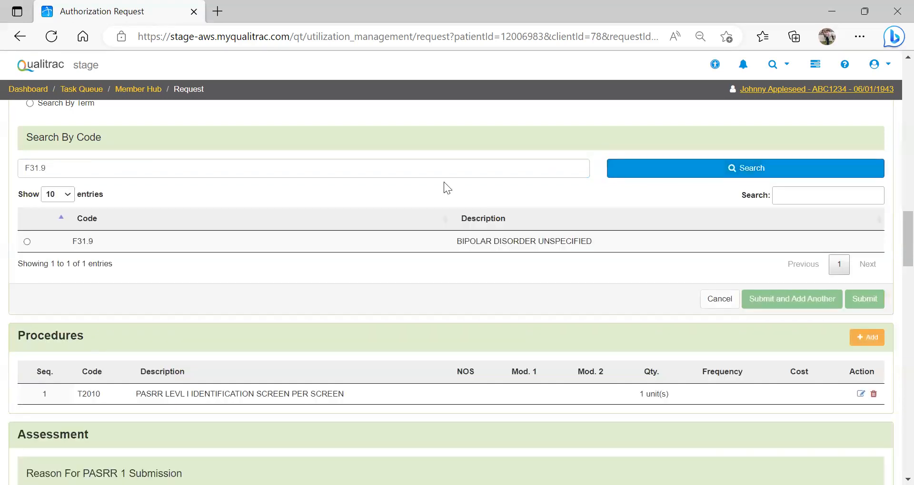
pyautogui.click(27, 242)
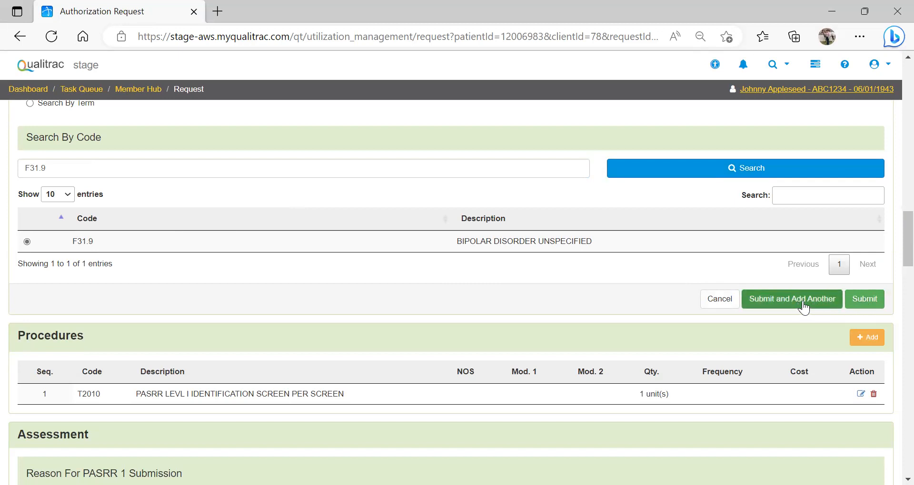
pyautogui.click(874, 301)
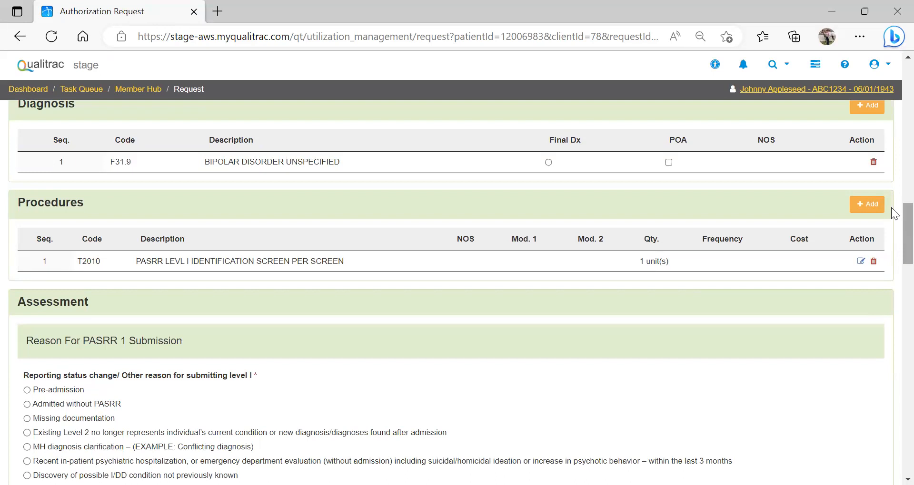
# Step: Choose Pre-admission as the reason for the PASRR 1 submission in the Assessment section
pyautogui.scroll(-2, 891, 219)
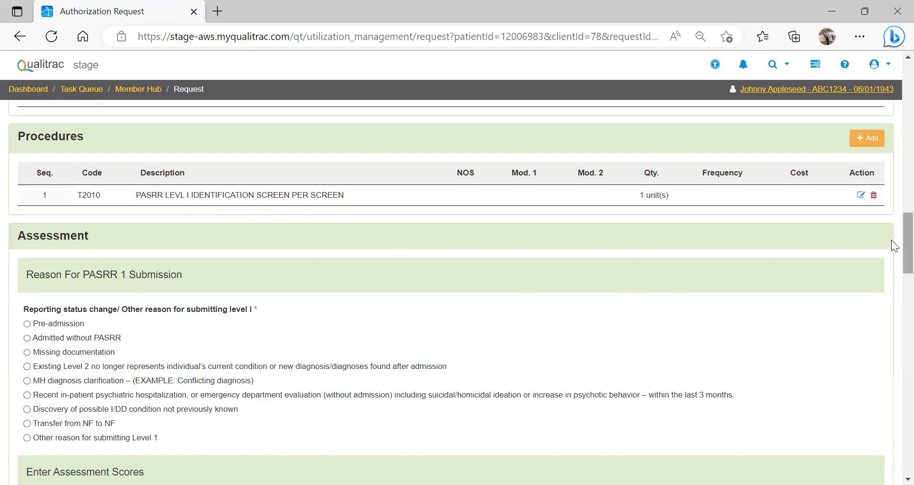
pyautogui.scroll(-1, 891, 244)
pyautogui.scroll(-3, 891, 243)
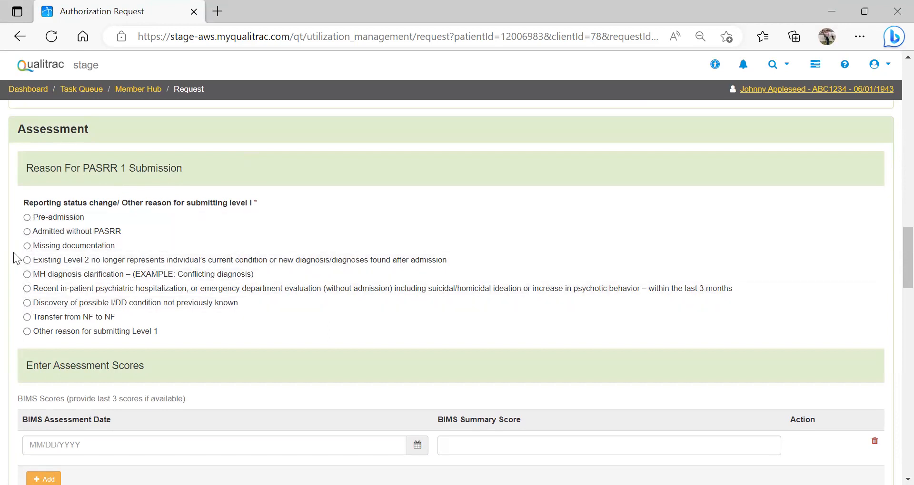
pyautogui.click(27, 218)
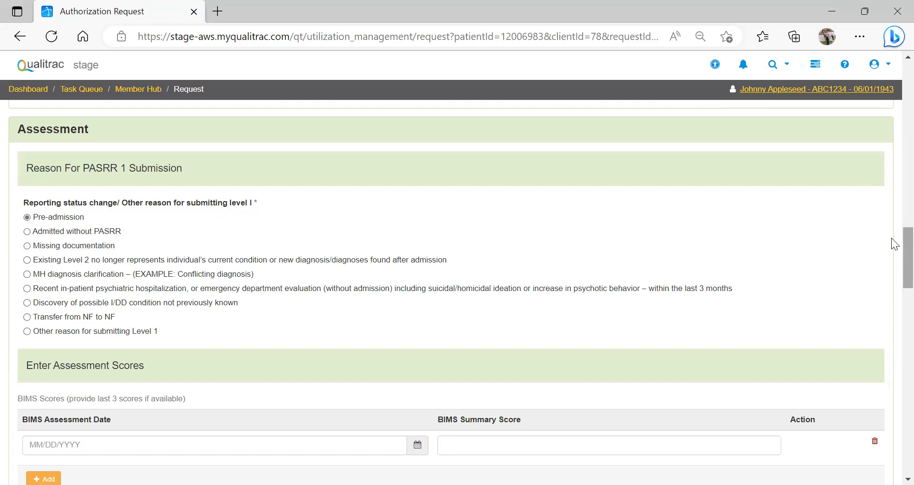
# Step: Try the Missing documentation and MH diagnosis clarification reasons to view their follow-up fields, and set the reason back to Pre-admission
pyautogui.scroll(-2, 891, 240)
pyautogui.scroll(-2, 890, 248)
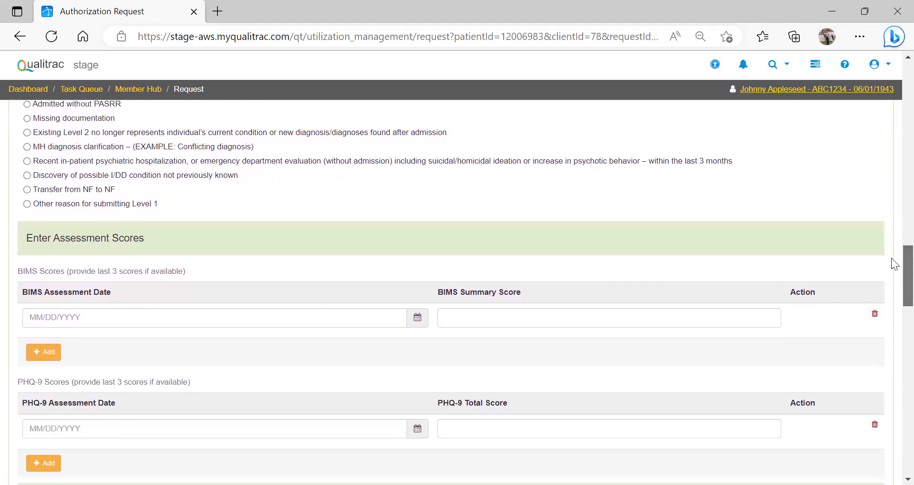
pyautogui.scroll(-1, 891, 259)
pyautogui.scroll(3, 891, 252)
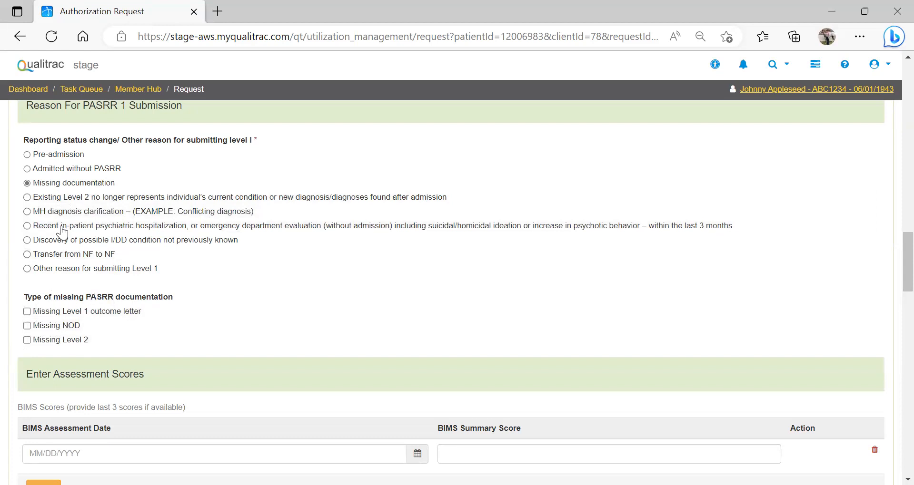
pyautogui.click(26, 213)
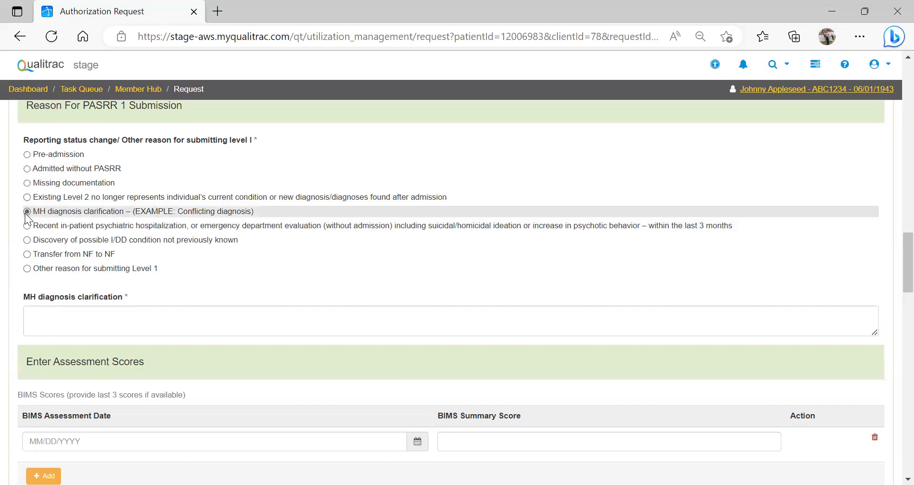
pyautogui.click(27, 155)
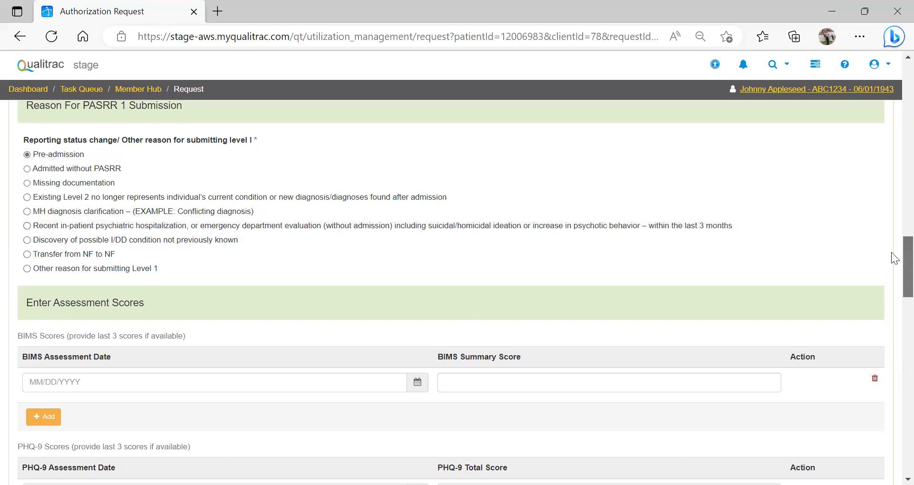
# Step: Review the BIMS and PHQ-9 score fields under Enter Assessment Scores
pyautogui.scroll(-3, 894, 258)
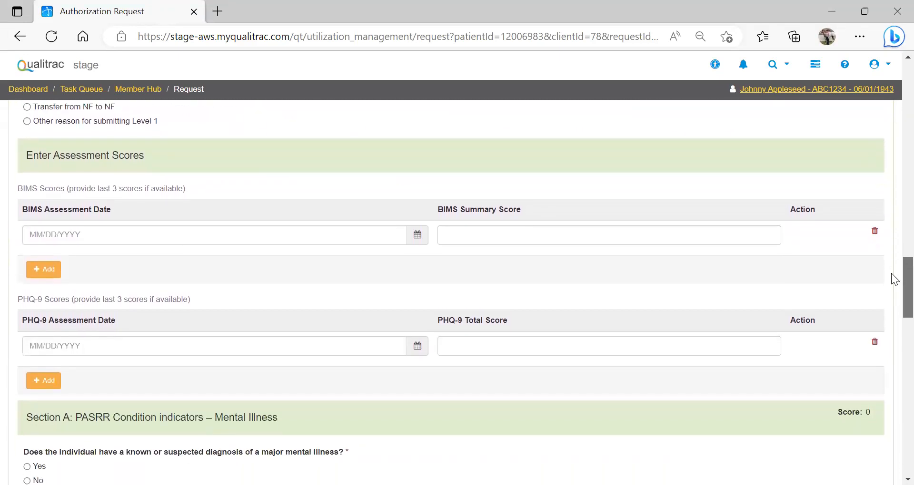
pyautogui.moveTo(891, 273); pyautogui.dragTo(891, 278)
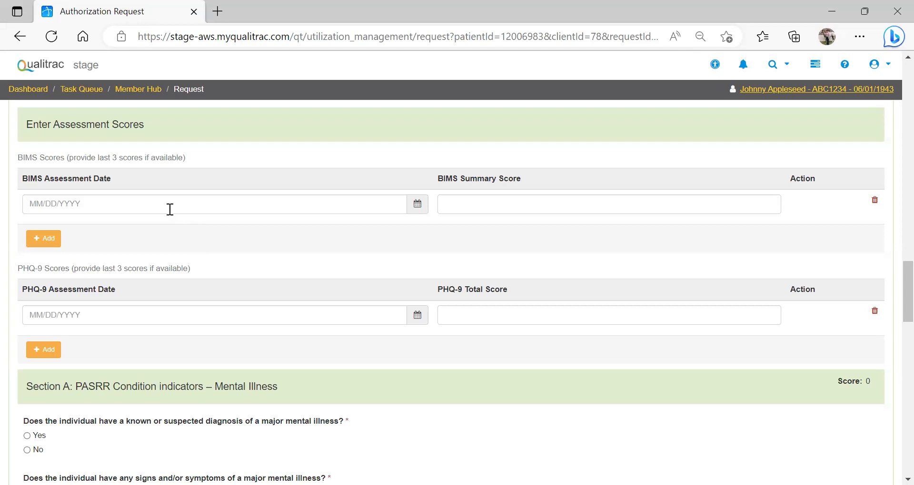
# Step: Enter a BIMS score with assessment date 04/22/2023 and summary score 14
pyautogui.click(50, 204)
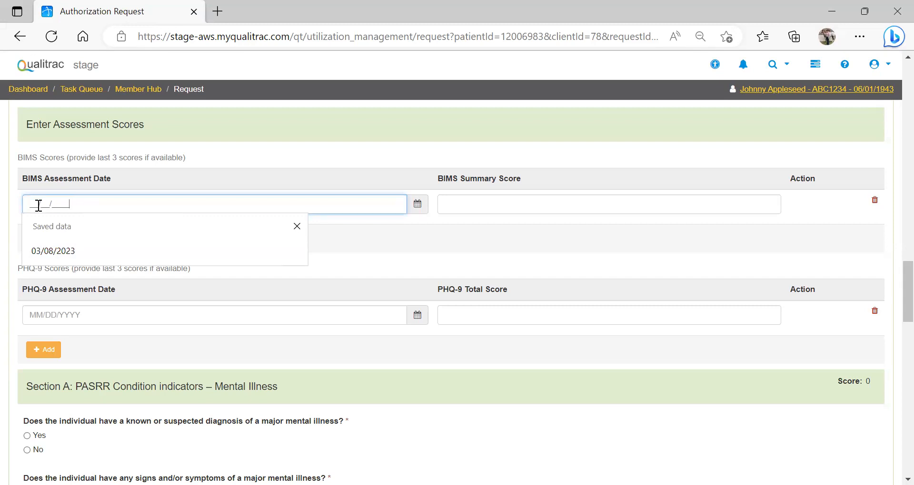
pyautogui.click(297, 228)
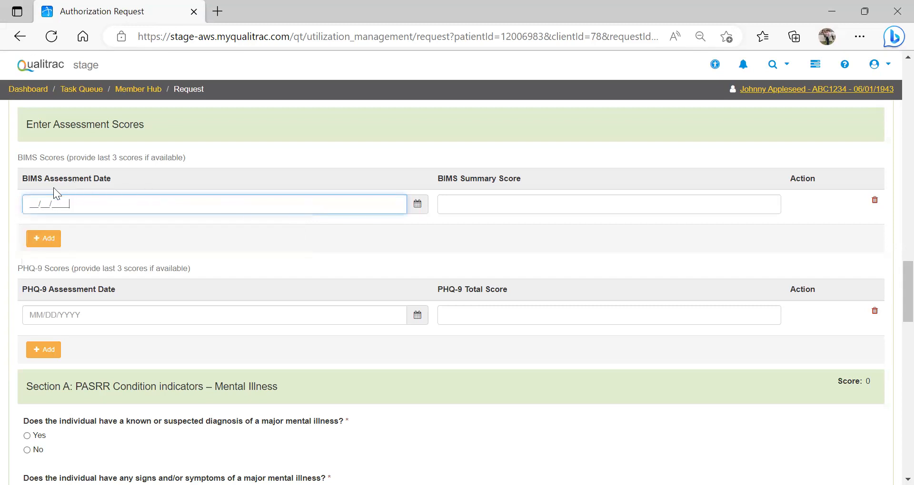
pyautogui.write('04/22/2023')
pyautogui.click(477, 204)
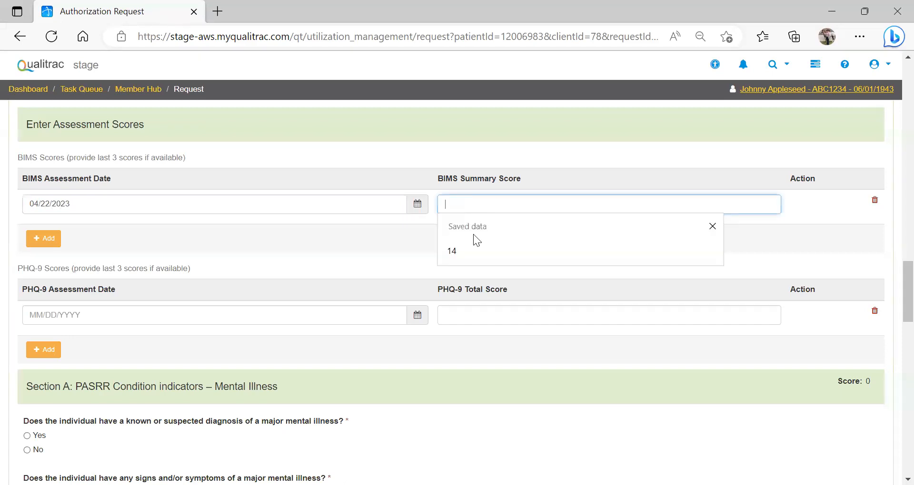
pyautogui.click(458, 251)
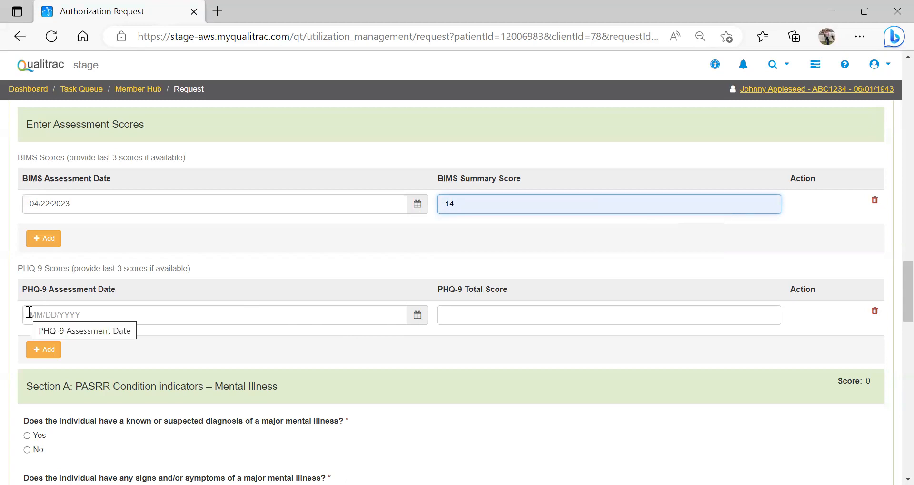
# Step: Enter a PHQ-9 score with the same assessment date as the BIMS score, 04/22/2023, and total score 10
pyautogui.click(29, 203)
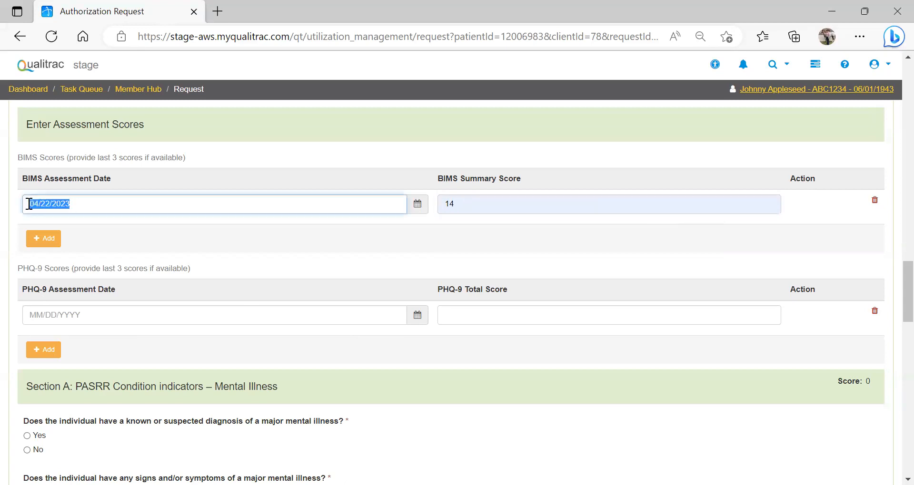
pyautogui.click(32, 314)
pyautogui.hotkey('ctrl', 'v')
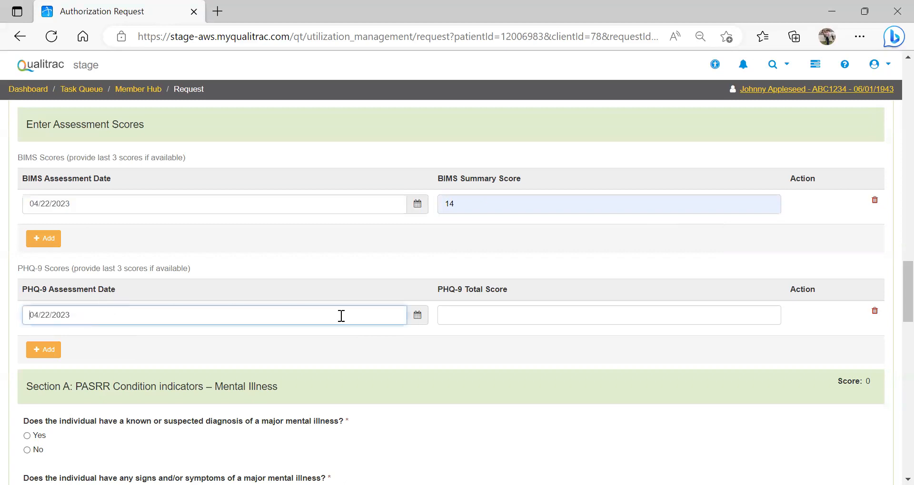
pyautogui.click(486, 317)
pyautogui.click(456, 362)
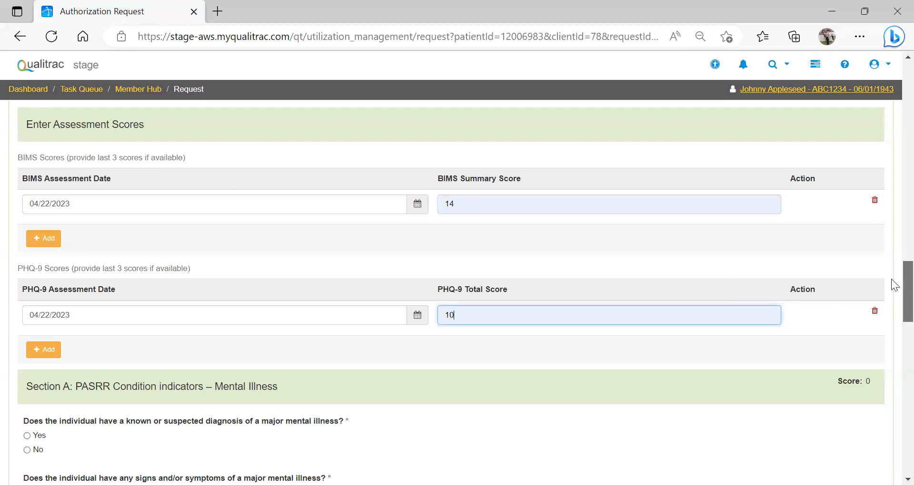
# Step: Answer Yes to the major mental illness diagnosis question in Section A, with onset date 01/01/1900 and type Known Diagnosis
pyautogui.scroll(-2, 892, 285)
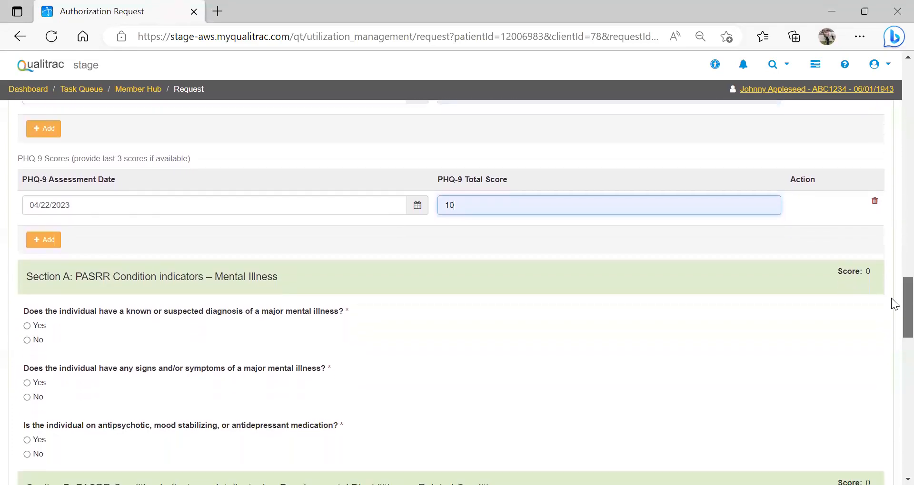
pyautogui.scroll(-3, 891, 305)
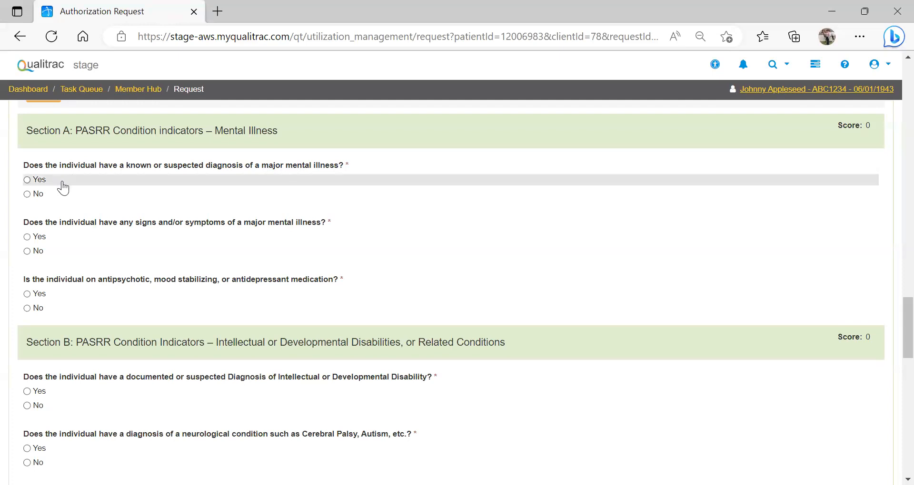
pyautogui.click(27, 180)
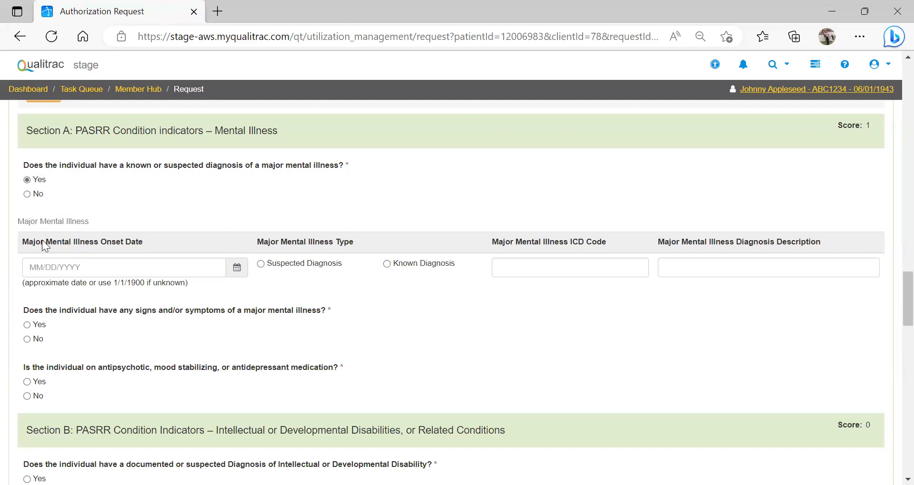
pyautogui.click(29, 269)
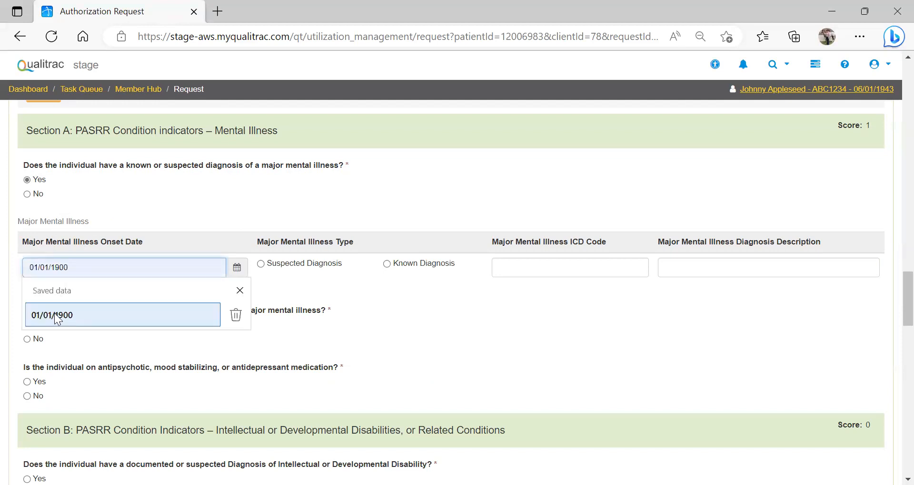
pyautogui.click(57, 316)
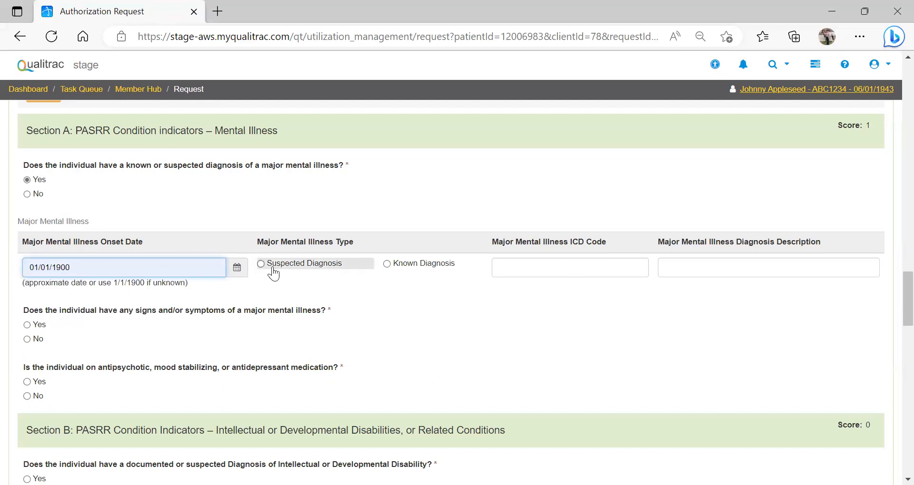
pyautogui.click(419, 263)
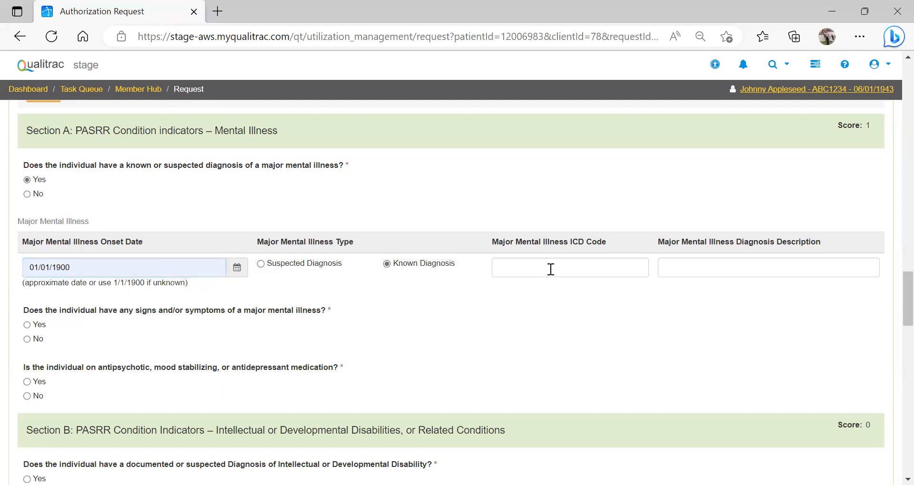
# Step: Enter ICD code F31.9 and the description "Bipolar Disorder" for the major mental illness
pyautogui.click(521, 266)
pyautogui.write('F31.9')
pyautogui.click(683, 268)
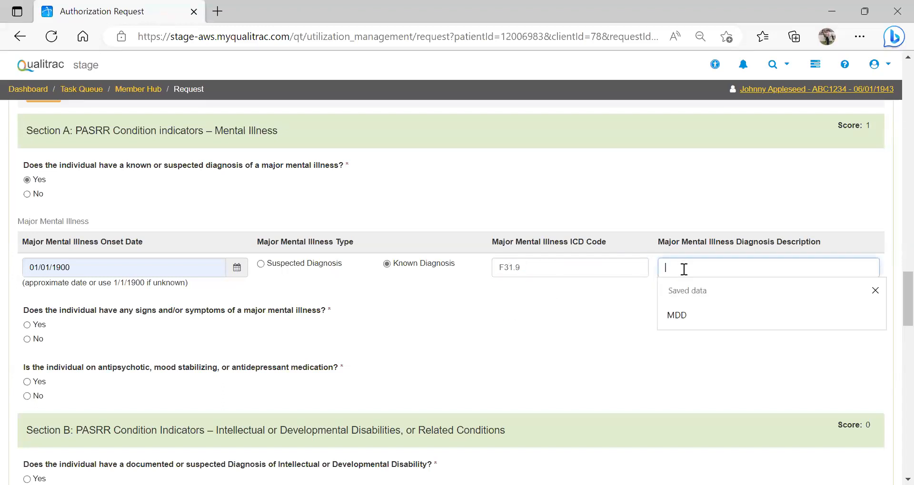
pyautogui.write('Biop')
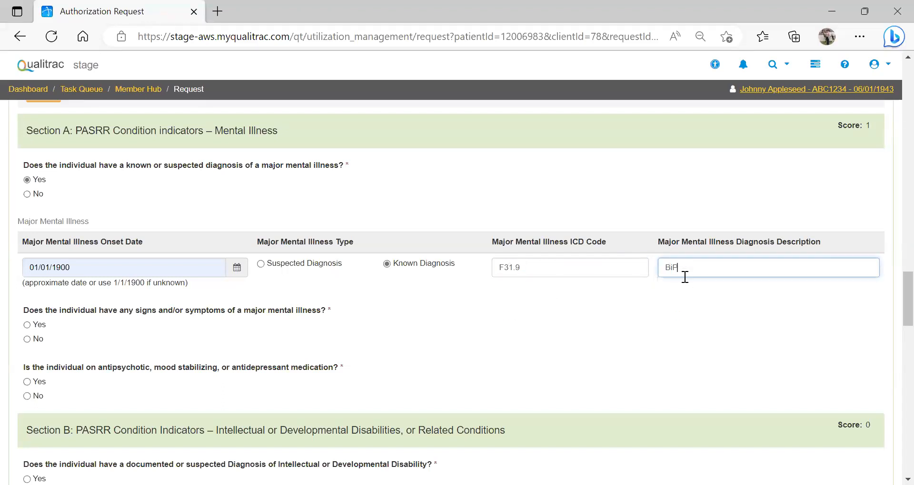
pyautogui.press('BackSpace')
pyautogui.press('BackSpace')
pyautogui.write('polar Disorder')
# Step: Answer Yes to signs or symptoms of a major mental illness and describe them as "Individual has had mood fluctuations."
pyautogui.click(26, 325)
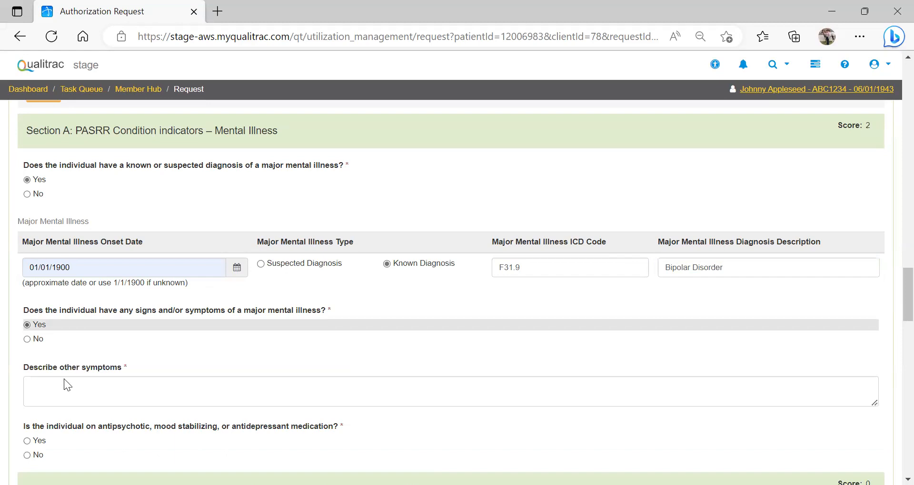
pyautogui.click(43, 391)
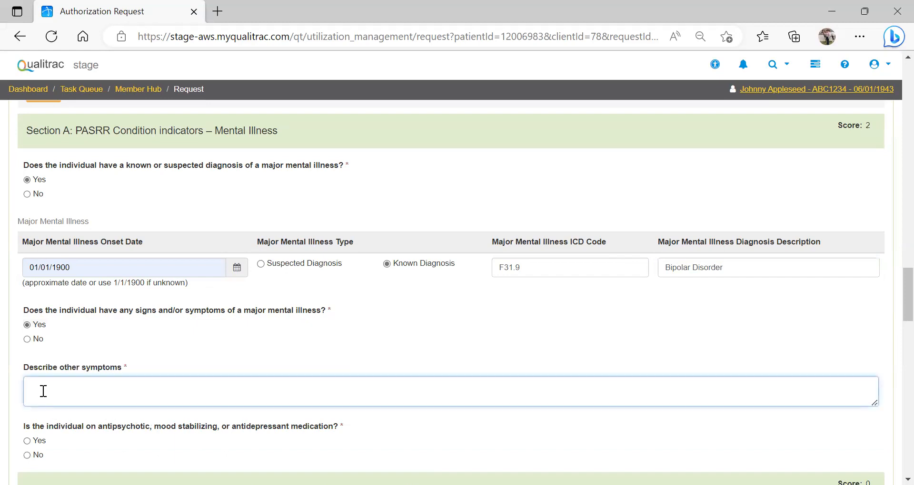
pyautogui.write('Individual has had mood fluctuations.')
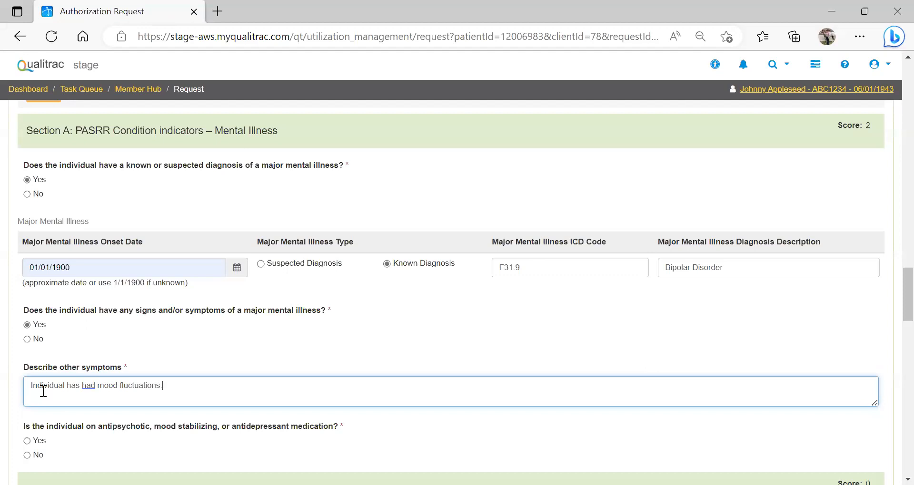
# Step: Try Yes on the antipsychotic, mood stabilizing or antidepressant medication question to view its follow-up fields, and set the answer to No
pyautogui.scroll(-3, 890, 285)
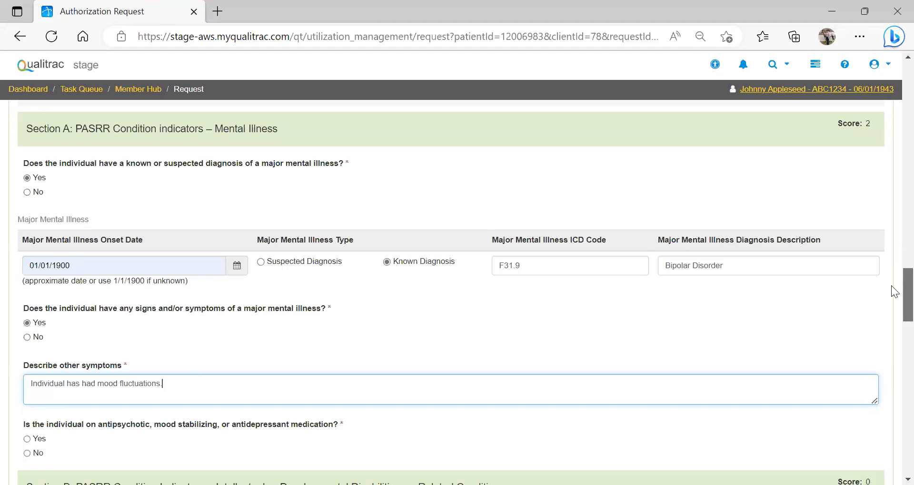
pyautogui.scroll(-2, 890, 300)
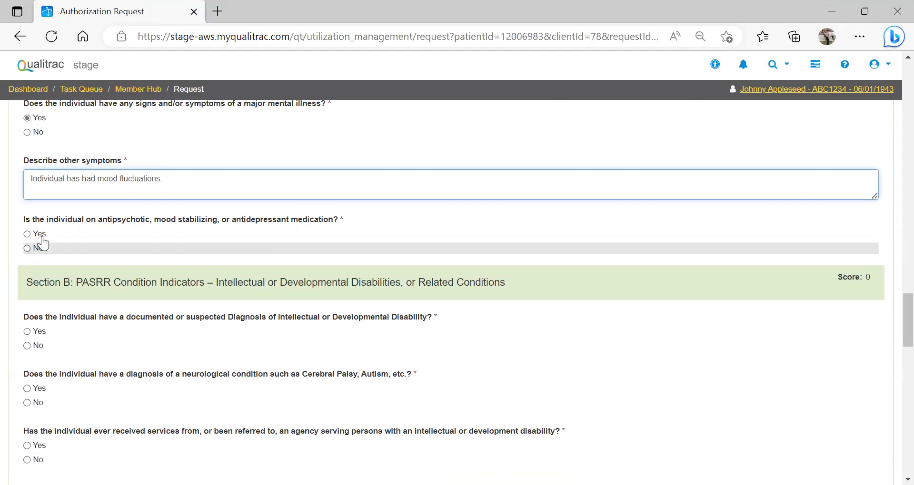
pyautogui.click(28, 234)
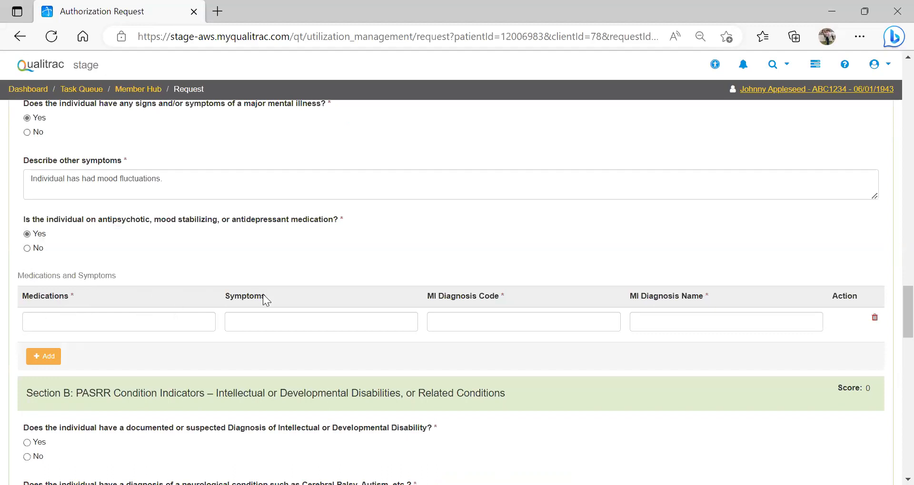
pyautogui.click(28, 234)
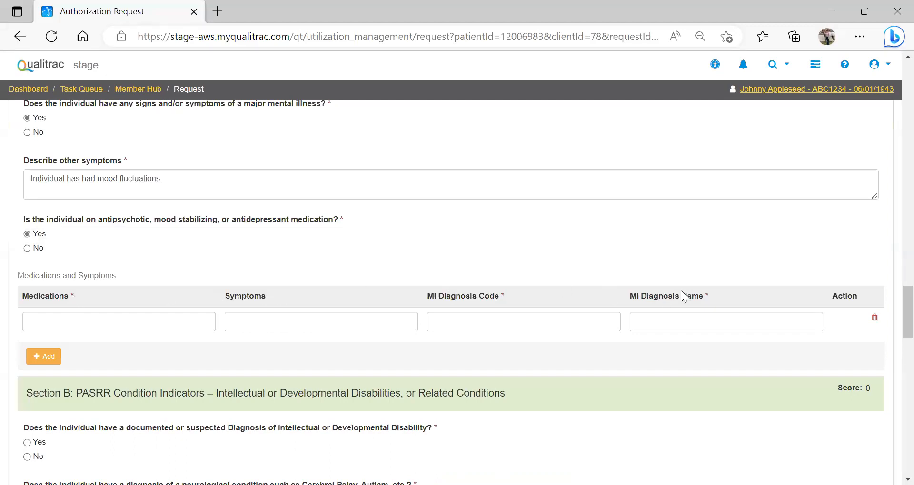
pyautogui.click(27, 248)
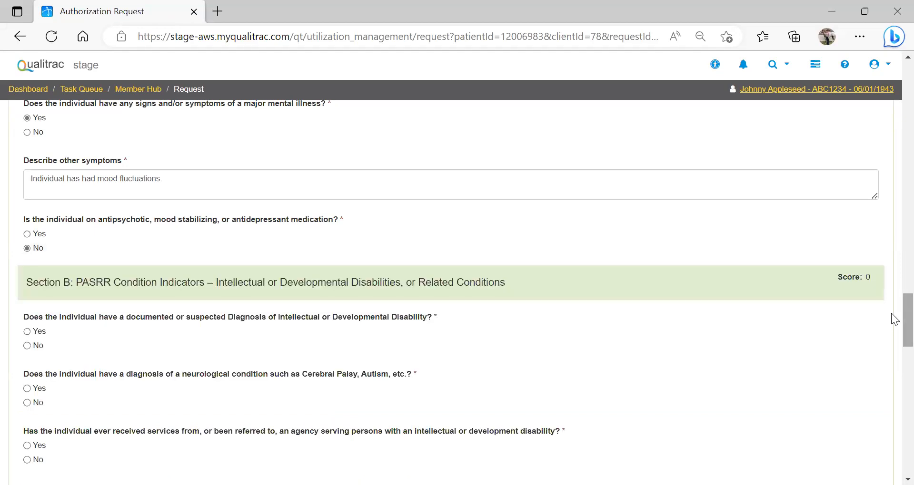
# Step: Answer the intellectual or developmental disability diagnosis question in Section B with No, briefly trying Yes to view its description field
pyautogui.scroll(-3, 891, 314)
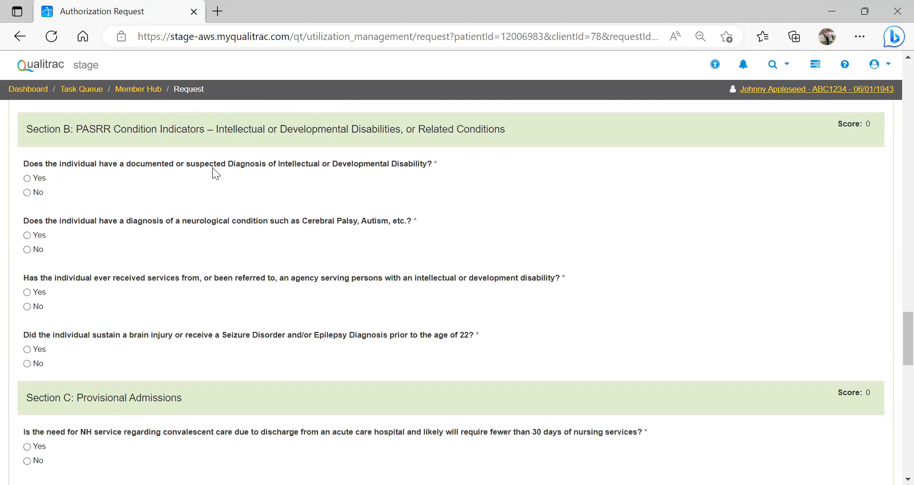
pyautogui.click(27, 193)
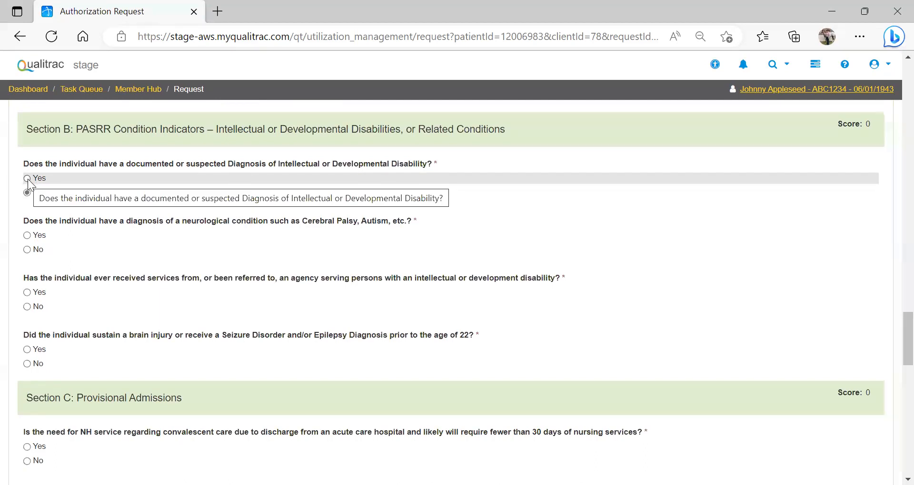
pyautogui.click(27, 179)
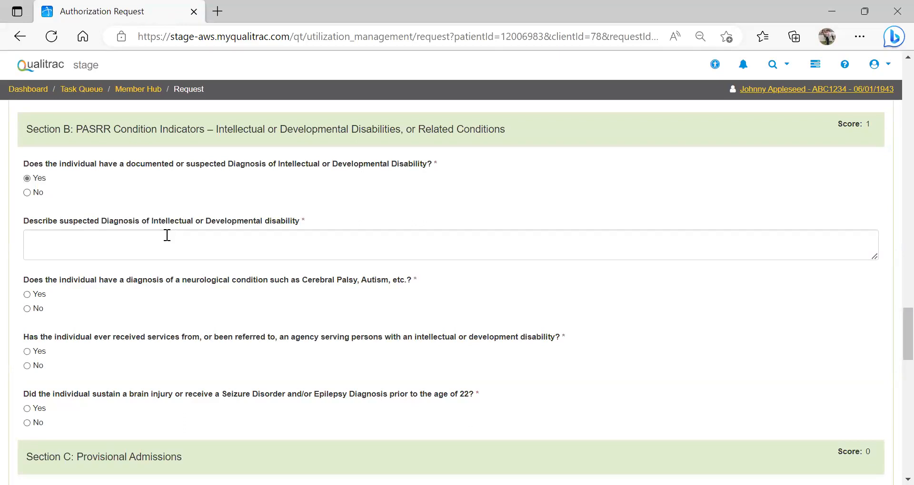
pyautogui.click(27, 193)
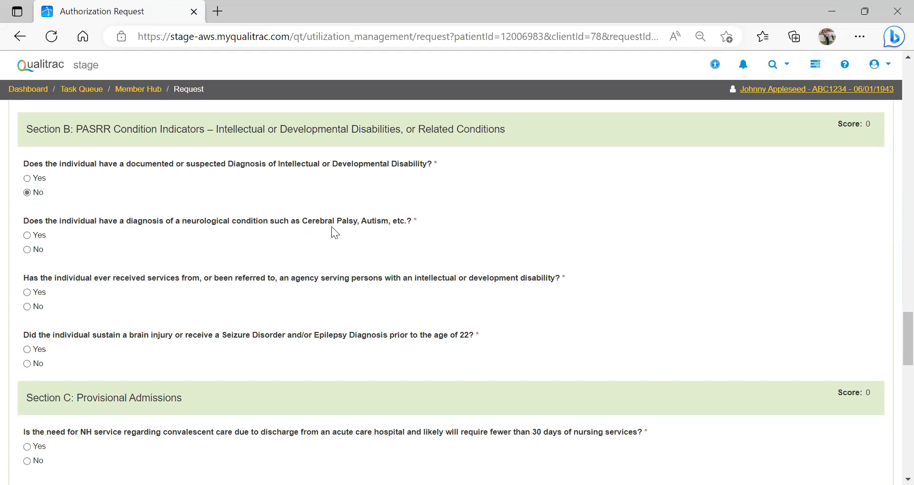
# Step: Answer No to the Section B questions on neurological condition, disability agency services, and brain injury, seizure disorder or epilepsy before age 22
pyautogui.click(40, 253)
pyautogui.click(28, 307)
pyautogui.click(29, 363)
# Step: Answer Yes to the convalescent care question in Section C and describe the service as the member going for short term rehab post surgery
pyautogui.scroll(-1, 890, 331)
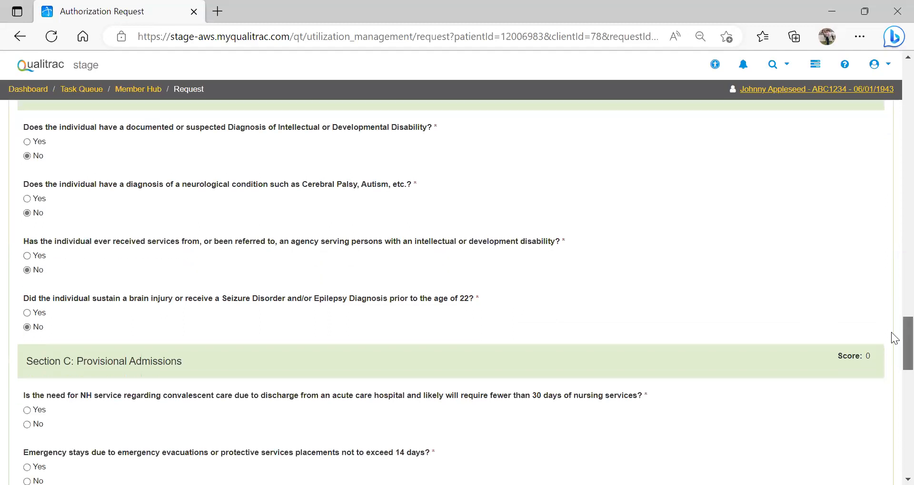
pyautogui.scroll(-2, 890, 335)
pyautogui.scroll(-2, 891, 355)
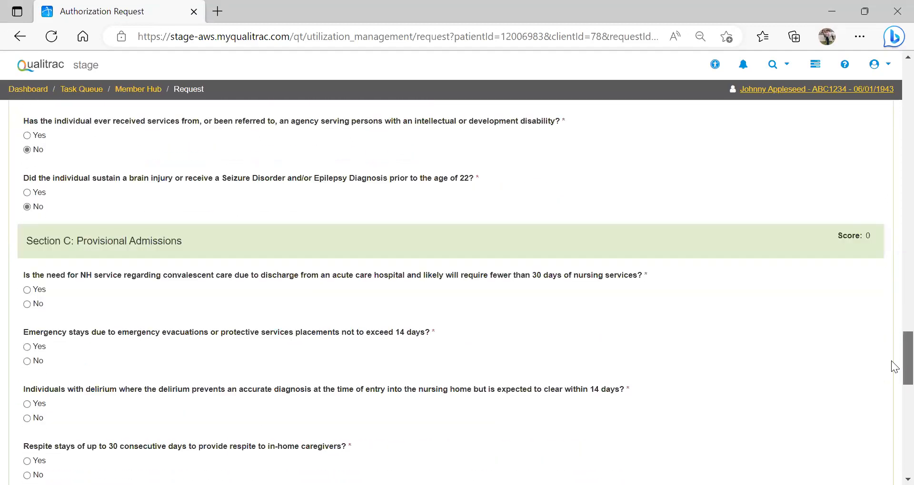
pyautogui.scroll(-2, 890, 361)
pyautogui.scroll(-1, 55, 138)
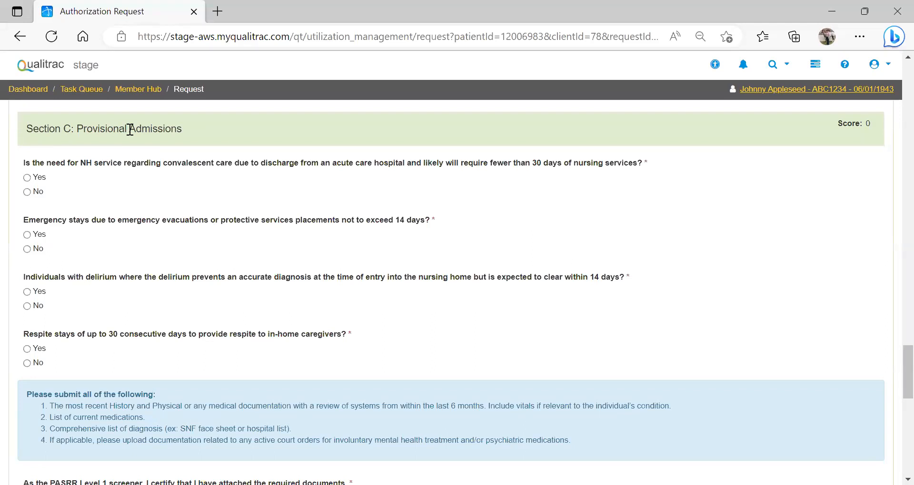
pyautogui.click(27, 178)
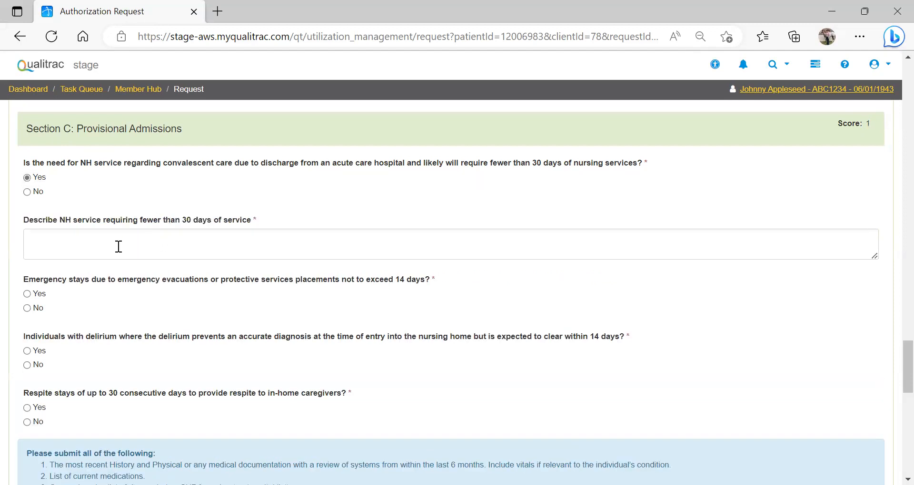
pyautogui.click(99, 246)
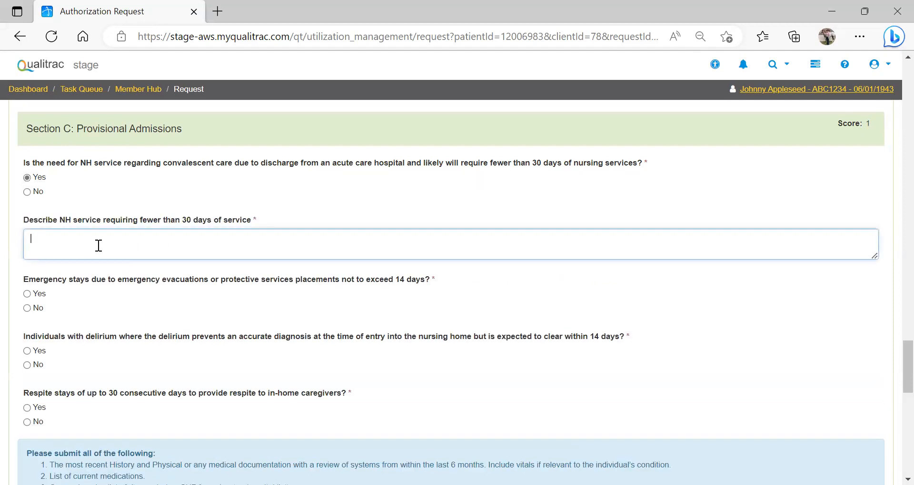
pyautogui.write('Johnny is going for short term rehab post surgery.')
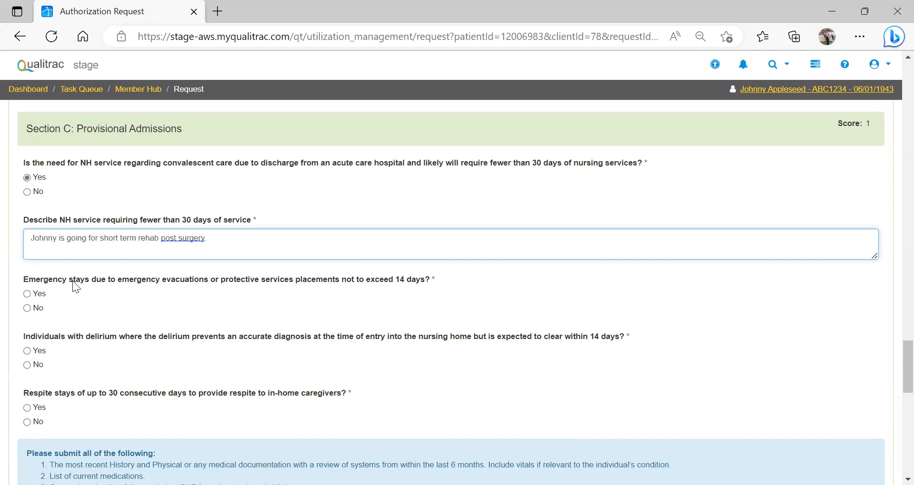
# Step: Answer No to the Section C questions on emergency stays, delirium expected to clear within 14 days, and respite stays
pyautogui.click(27, 309)
pyautogui.click(244, 365)
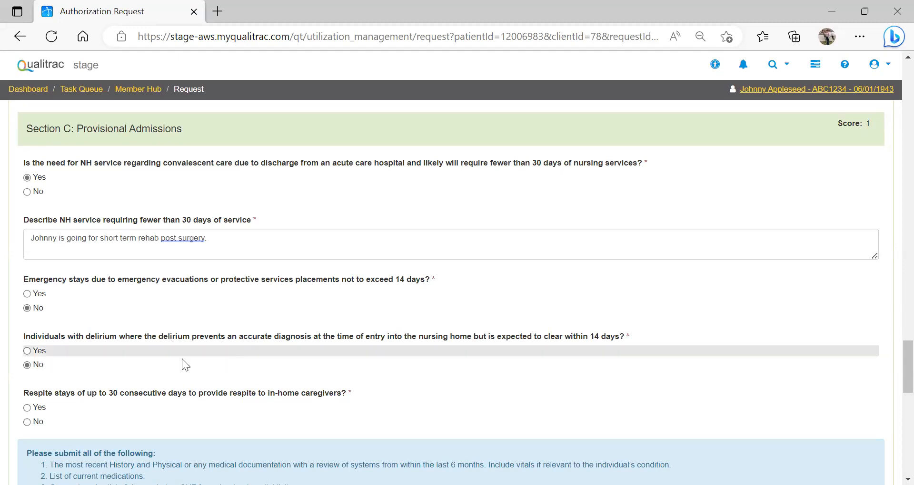
pyautogui.click(27, 422)
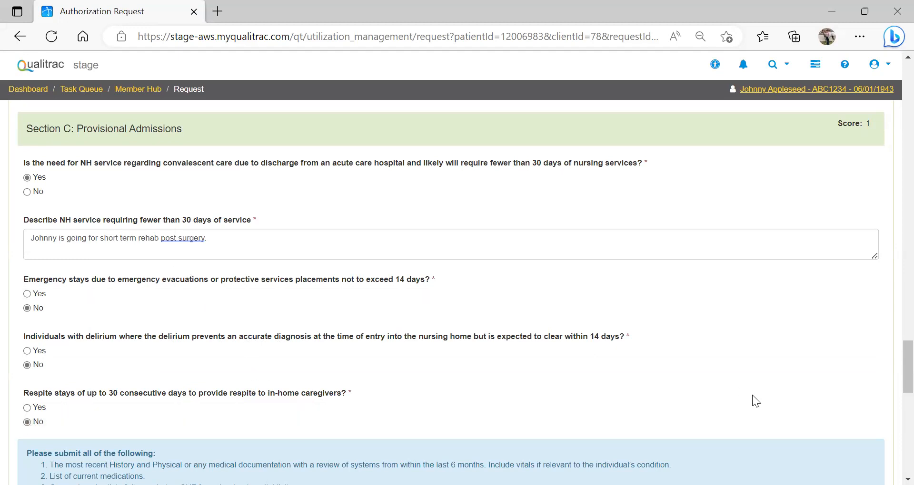
# Step: Certify that the required documents are attached by entering the PASRR Level 1 screener's full name
pyautogui.scroll(-3, 891, 367)
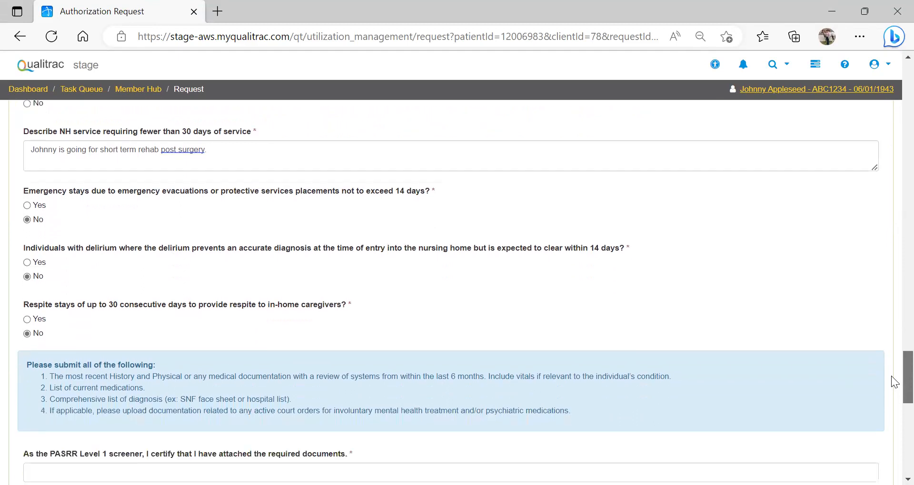
pyautogui.scroll(-4, 891, 384)
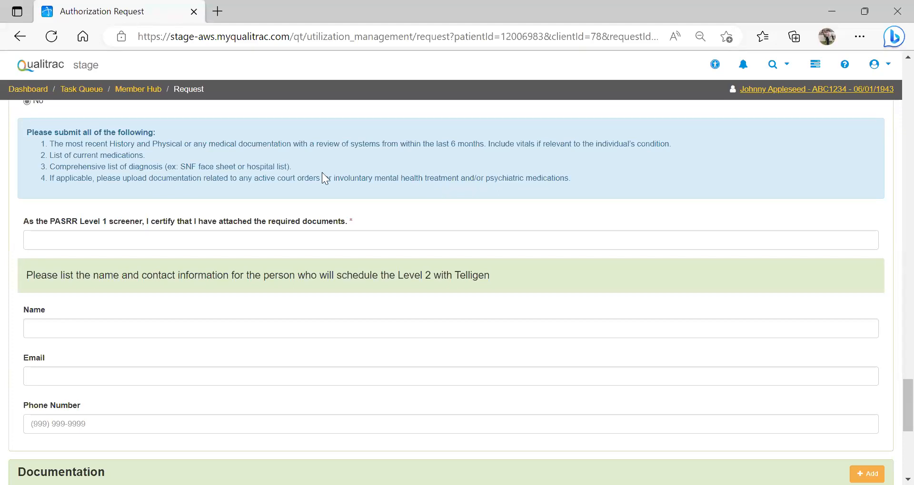
pyautogui.click(51, 237)
pyautogui.click(61, 285)
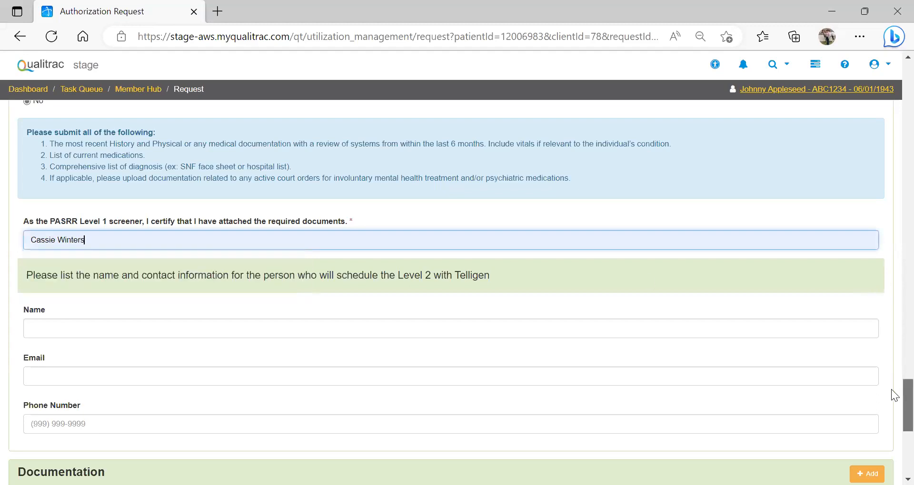
# Step: Start a new Documentation upload for the request and choose the file DUMMY DOCUMENT 4.2023 from the Desktop
pyautogui.scroll(-2, 891, 399)
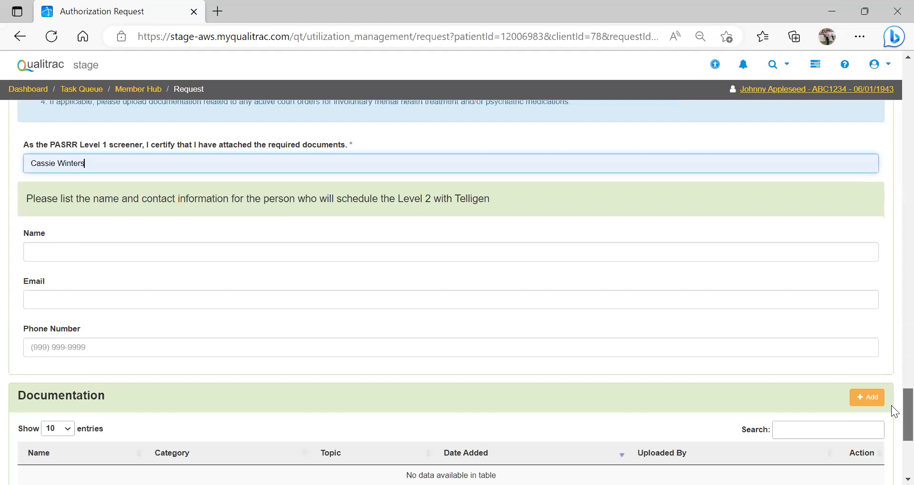
pyautogui.scroll(-1, 891, 407)
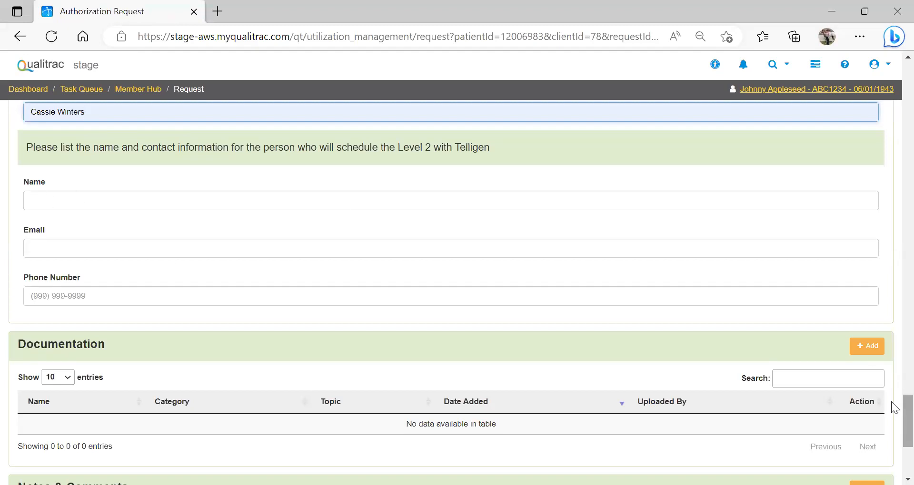
pyautogui.scroll(-3, 891, 403)
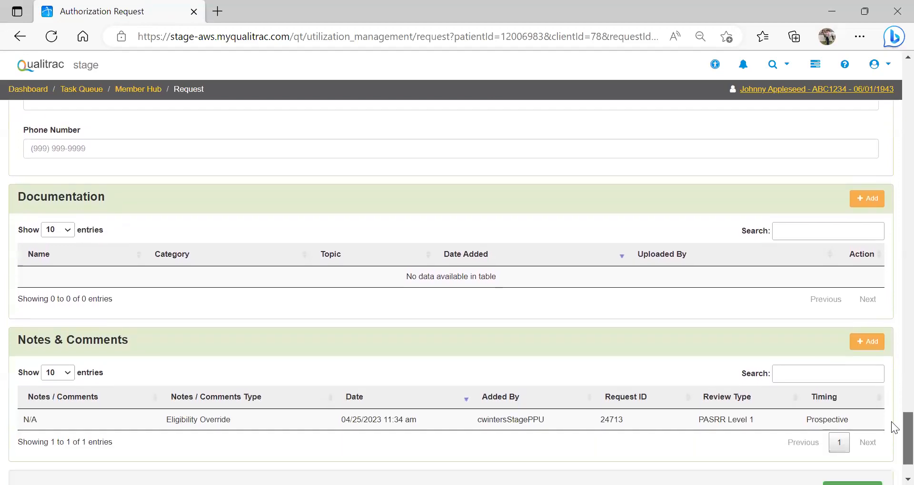
pyautogui.scroll(-1, 891, 422)
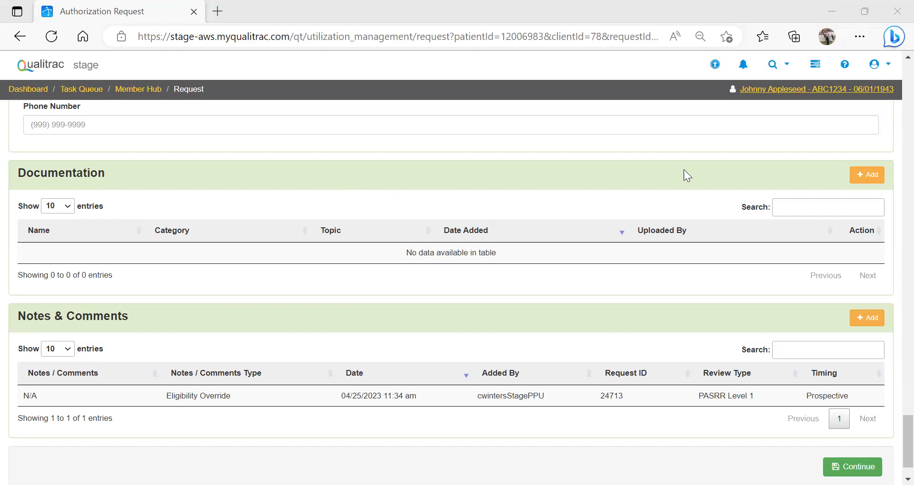
pyautogui.click(859, 176)
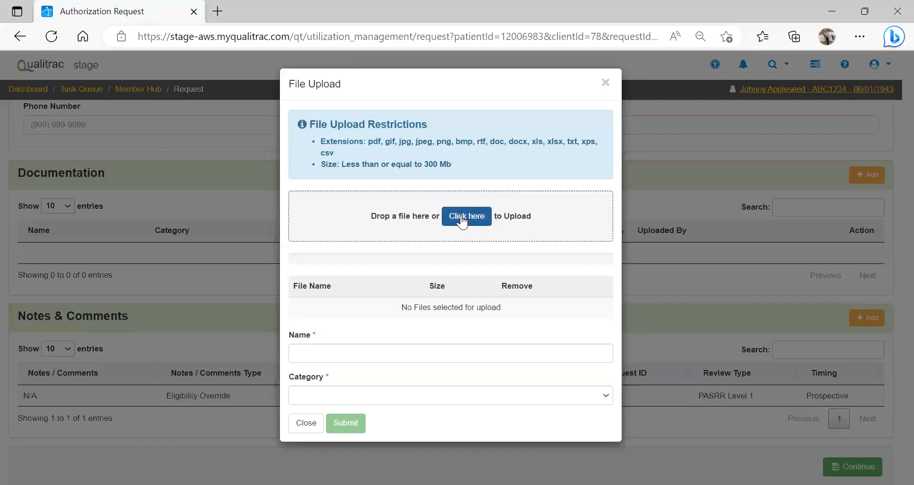
pyautogui.click(461, 216)
pyautogui.click(640, 157)
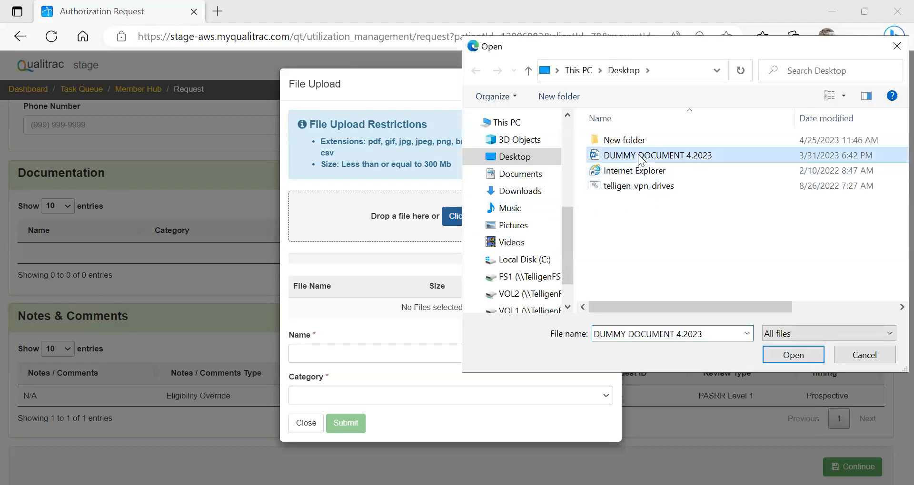
pyautogui.click(771, 362)
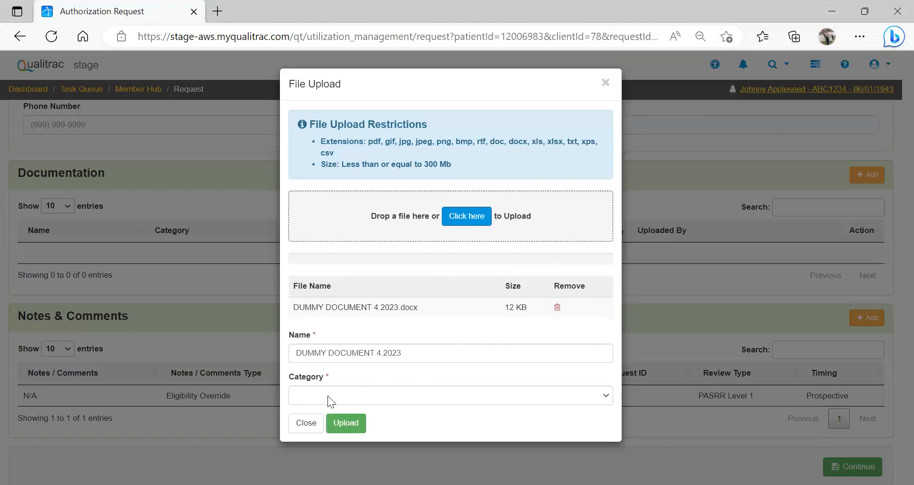
# Step: Assign the document the category Clinical and the topic Medication History, and upload it
pyautogui.click(328, 398)
pyautogui.press('Down')
pyautogui.press('Down')
pyautogui.press('Down')
pyautogui.press('Down')
pyautogui.press('Down')
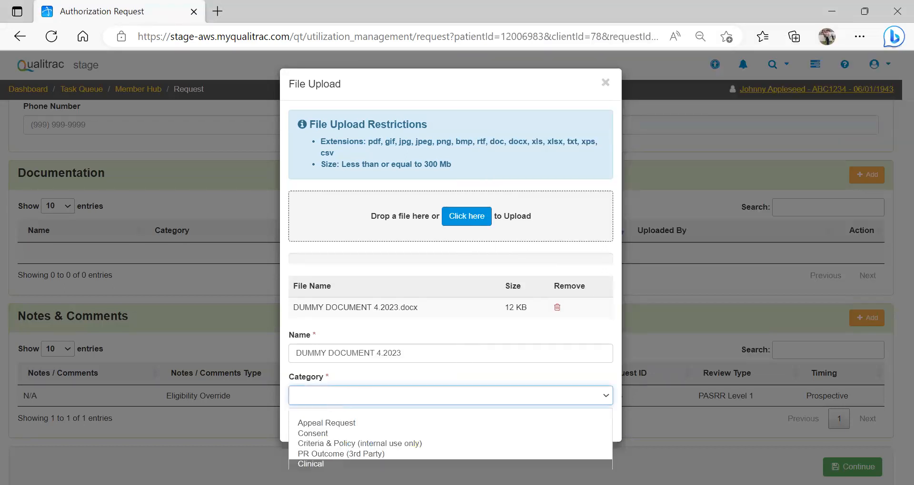
pyautogui.press('Return')
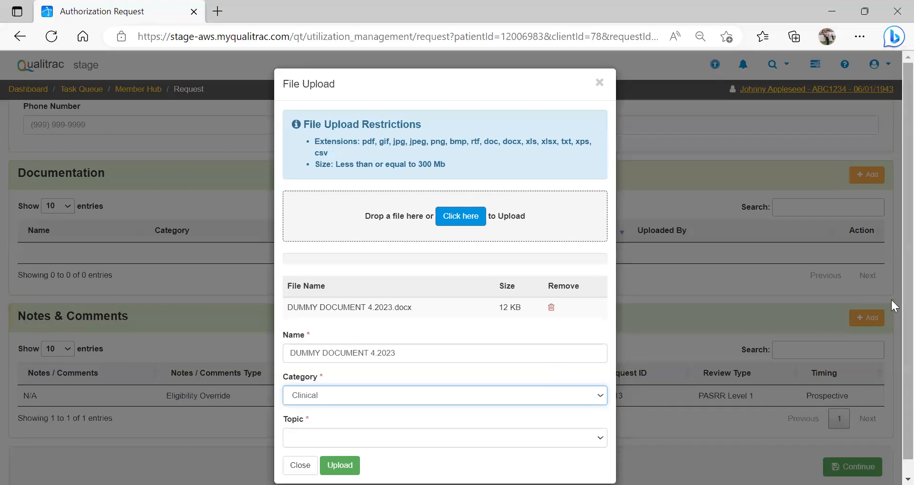
pyautogui.scroll(-1, 889, 272)
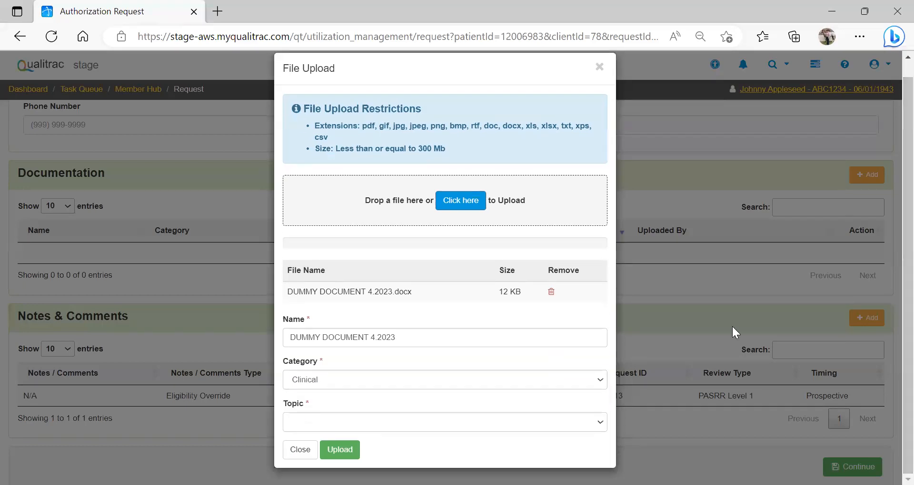
pyautogui.click(499, 422)
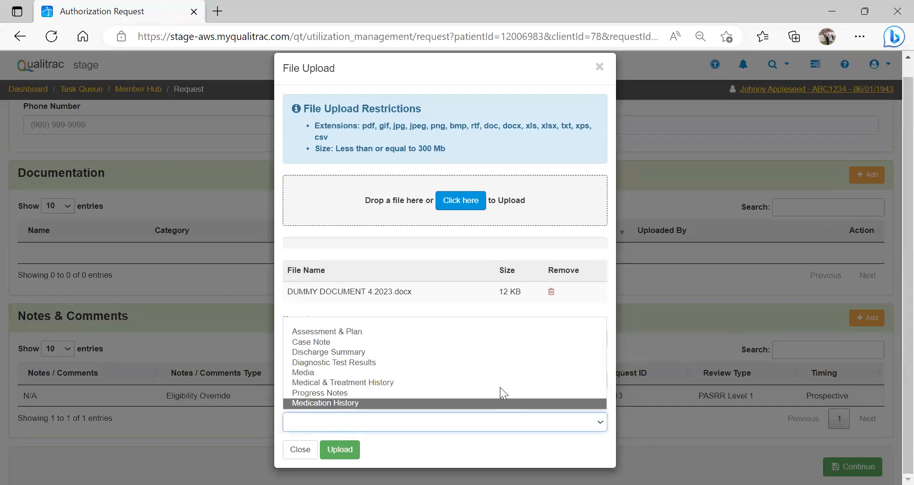
pyautogui.click(312, 403)
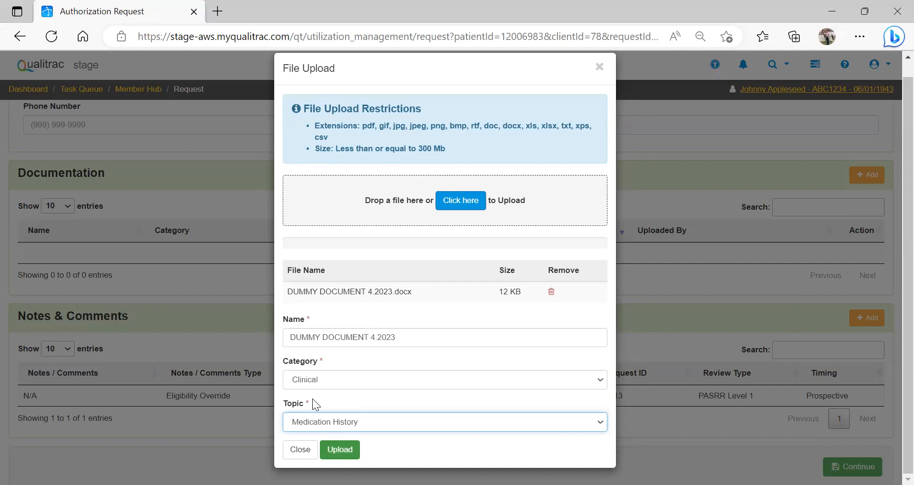
pyautogui.press('Return')
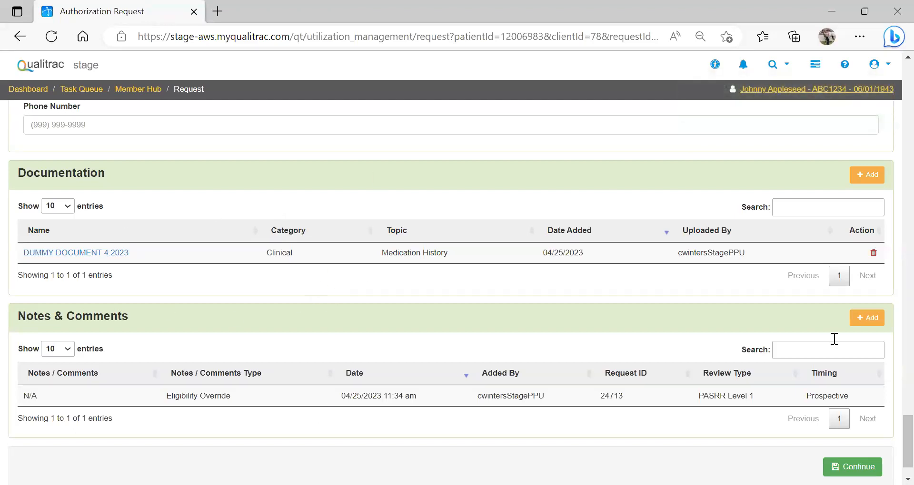
# Step: Continue the request to the attestation page and bring up the User Attestation statements
pyautogui.scroll(-1, 891, 431)
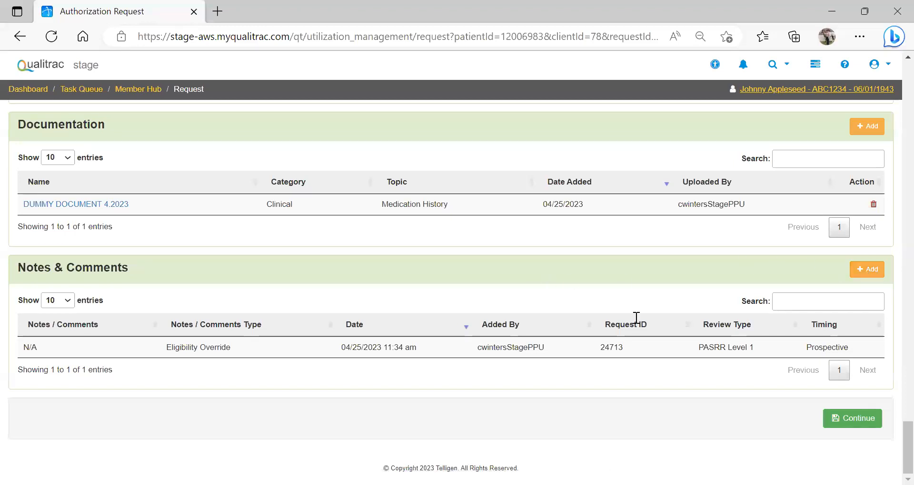
pyautogui.click(852, 420)
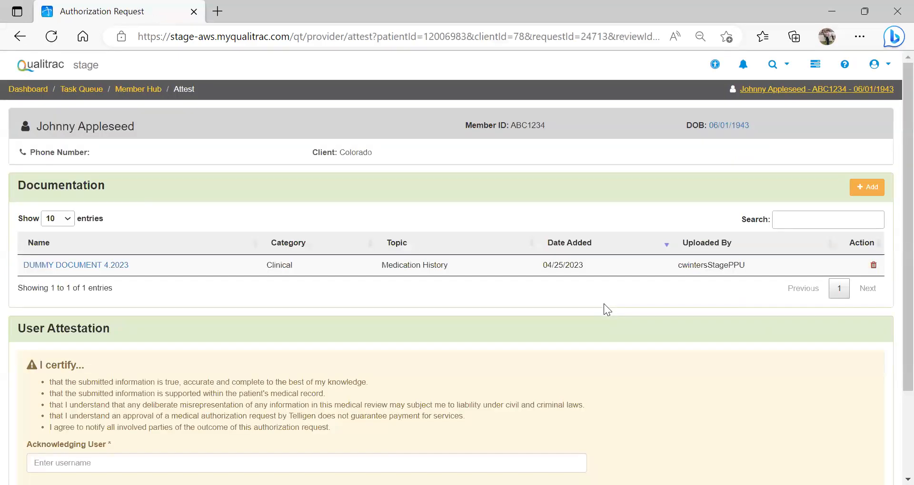
pyautogui.scroll(-2, 890, 152)
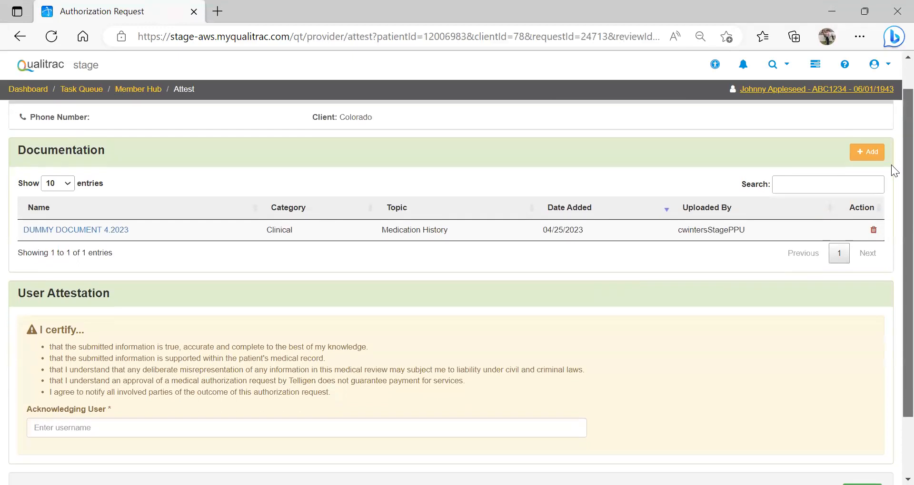
pyautogui.scroll(-2, 890, 164)
pyautogui.scroll(3, 891, 215)
pyautogui.scroll(-1, 891, 142)
pyautogui.scroll(-2, 890, 153)
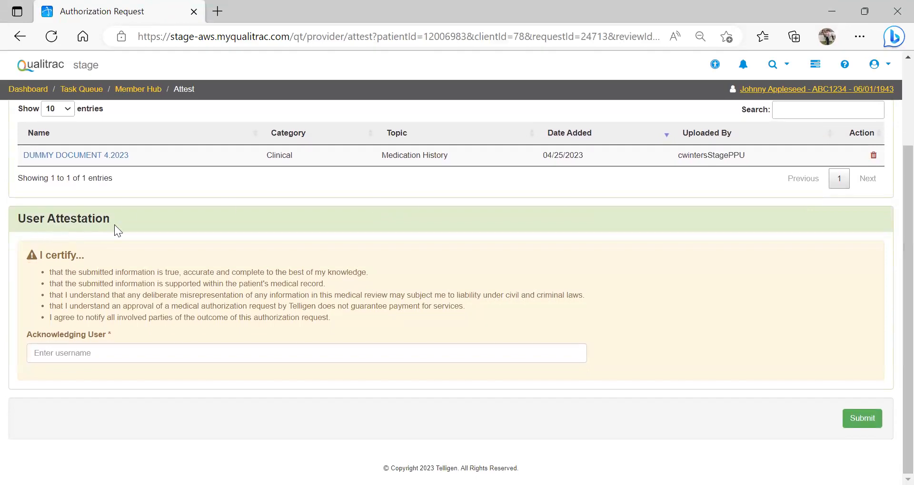
# Step: Try to submit the attestation with the user's full name as the Acknowledging User
pyautogui.click(78, 352)
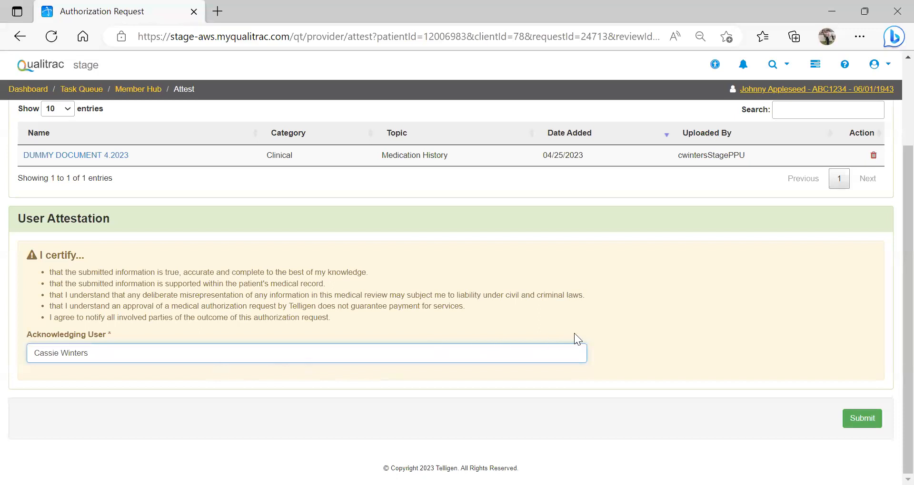
pyautogui.click(855, 422)
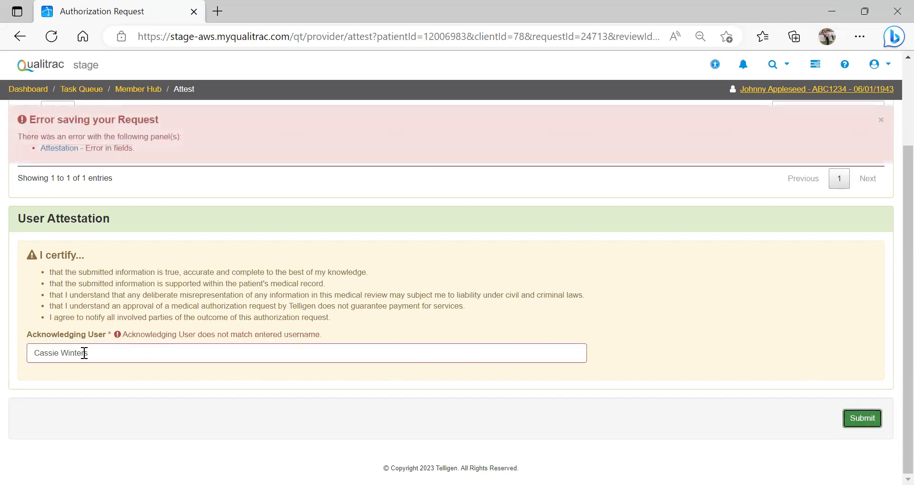
# Step: Replace the full name in the Acknowledging User field with the short form of the username and try submitting again
pyautogui.click(105, 354)
pyautogui.moveTo(57, 353); pyautogui.dragTo(28, 356)
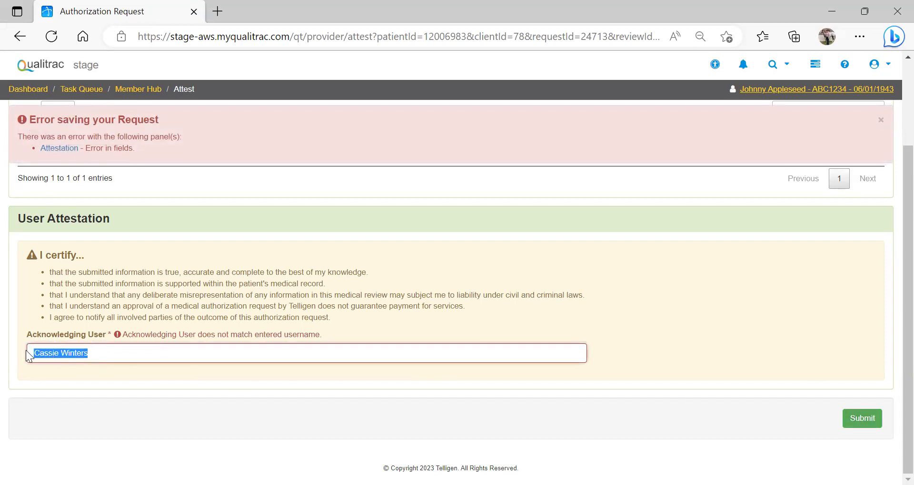
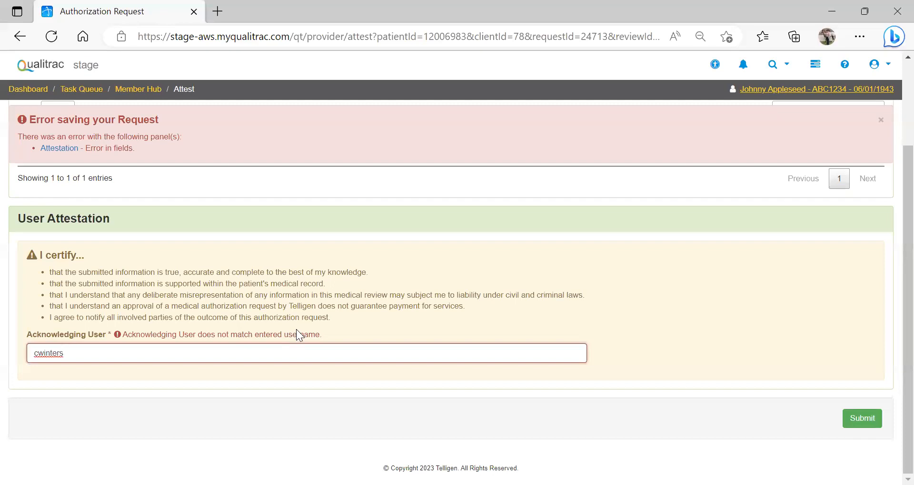
pyautogui.click(869, 419)
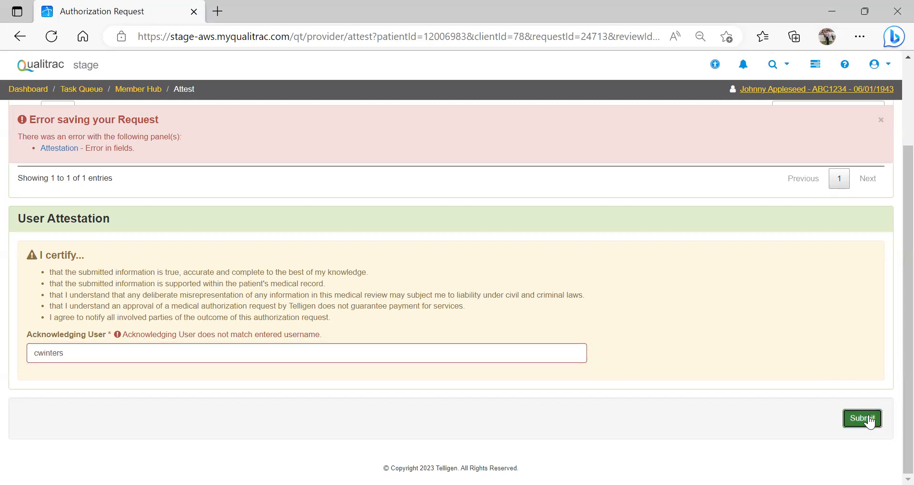
# Step: Complete the Acknowledging User entry with the rest of the login username and submit the review without comments
pyautogui.click(119, 352)
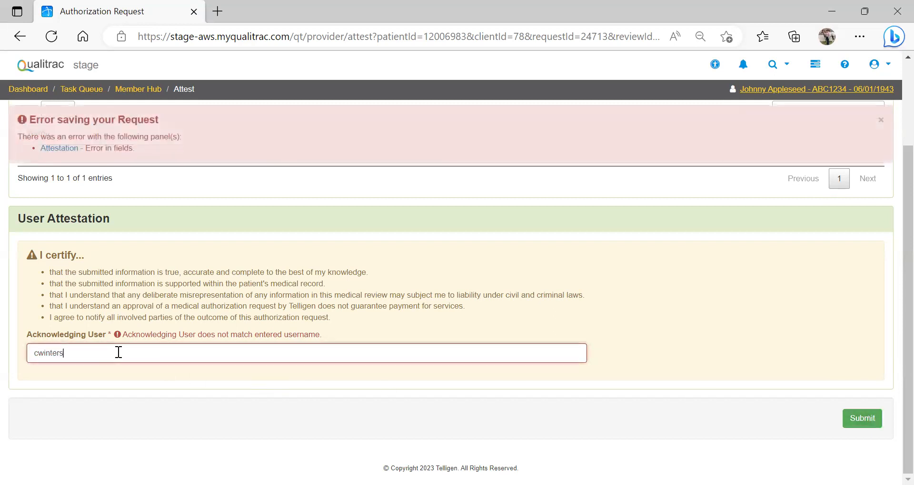
pyautogui.write('stageppu')
pyautogui.click(868, 422)
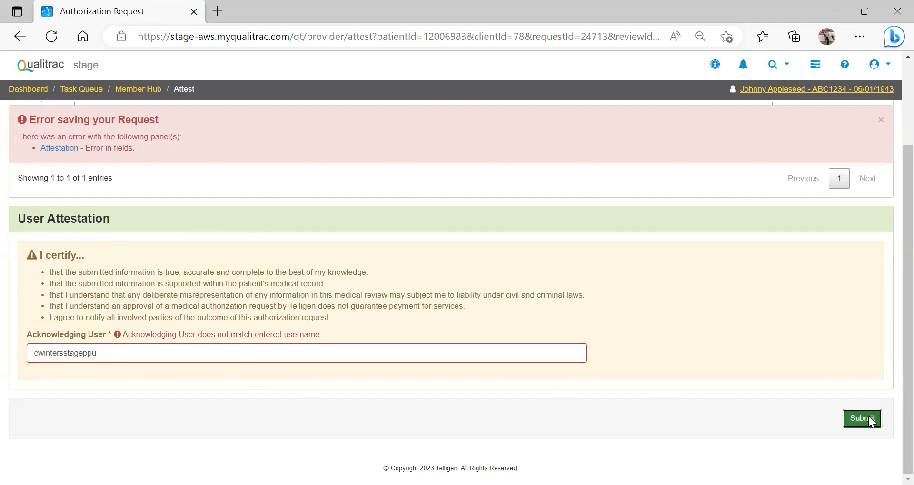
pyautogui.click(869, 423)
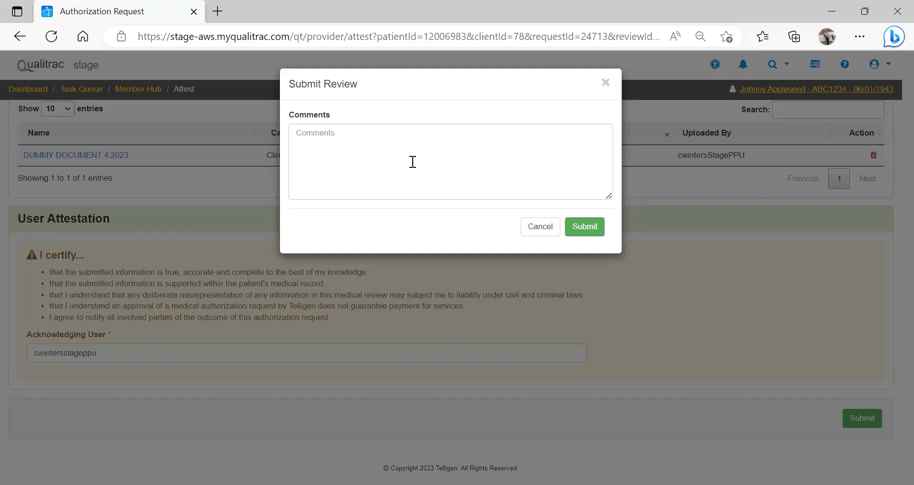
pyautogui.click(586, 229)
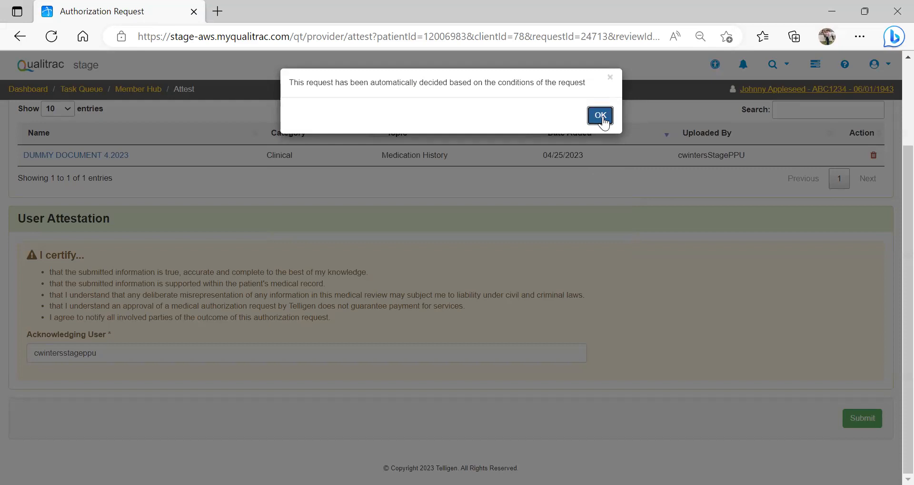
pyautogui.click(602, 119)
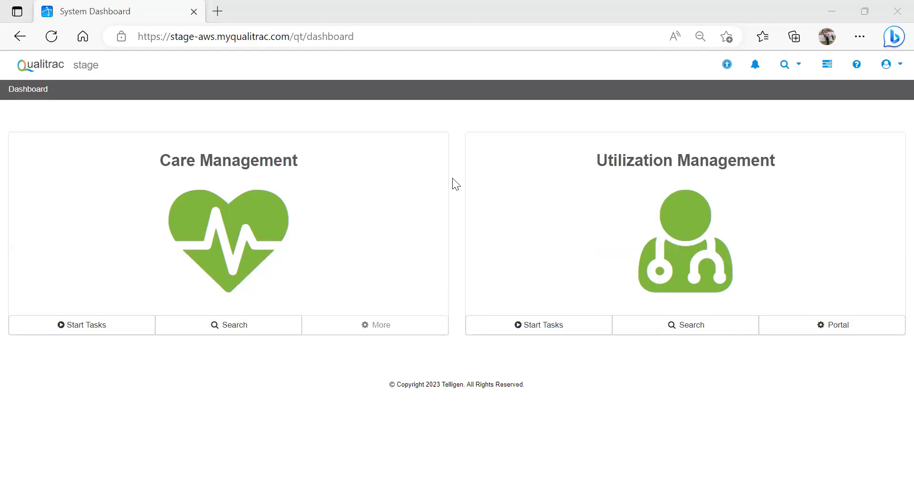
# Step: Open the Utilization Management search, view the Scheduled Tasks, and return to the Case/Request/Claim Search
pyautogui.click(671, 329)
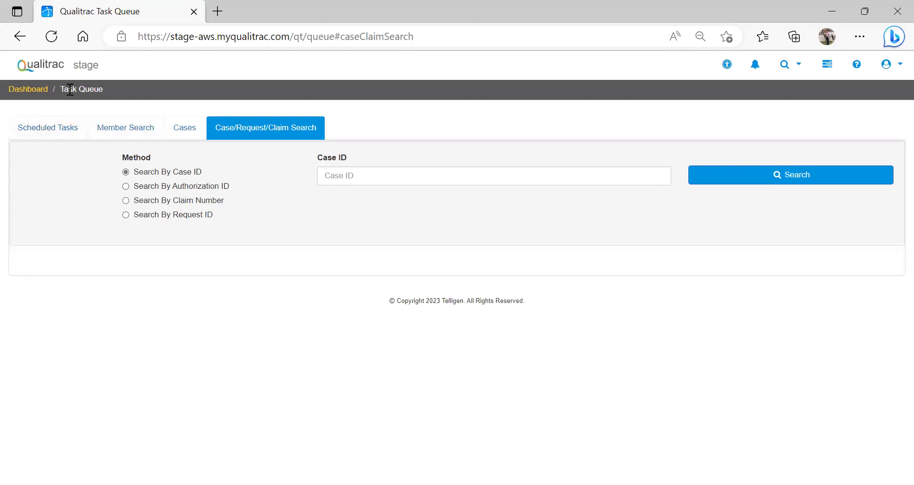
pyautogui.click(54, 126)
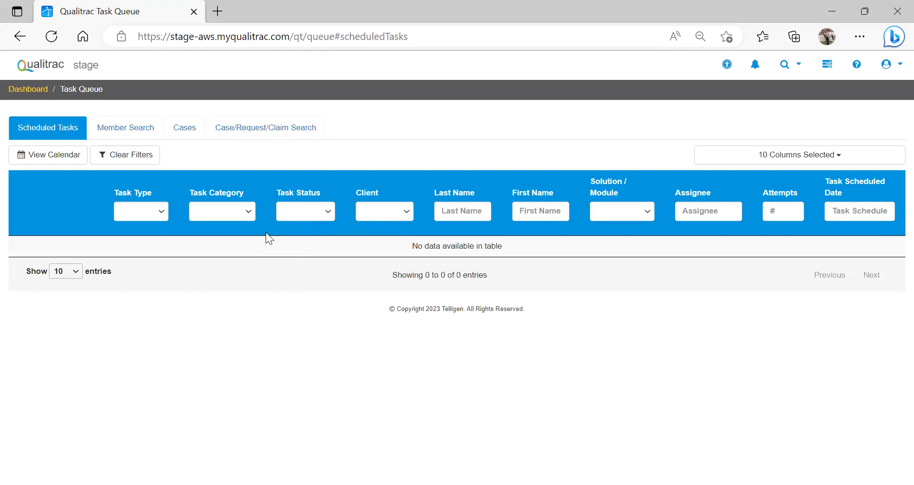
pyautogui.click(224, 133)
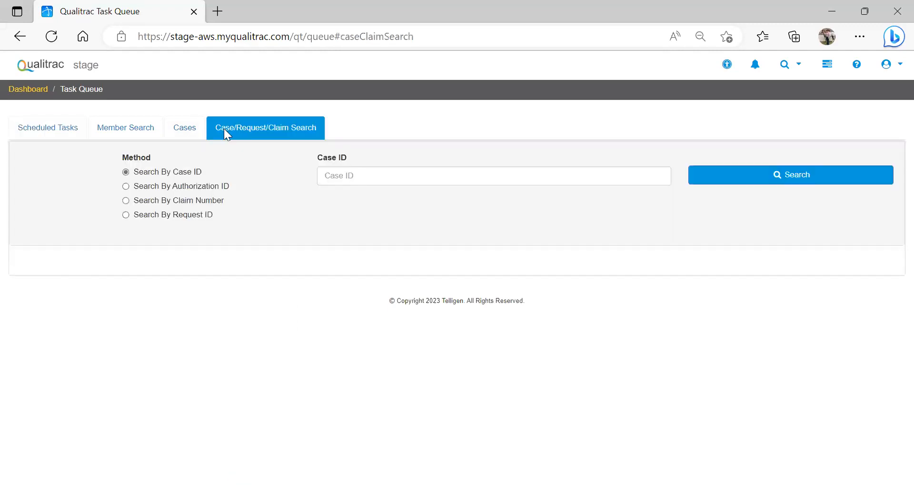
# Step: Search by case ID for the submitted PASRR Level 1 case and open its authorization request summary
pyautogui.click(341, 174)
pyautogui.write('245')
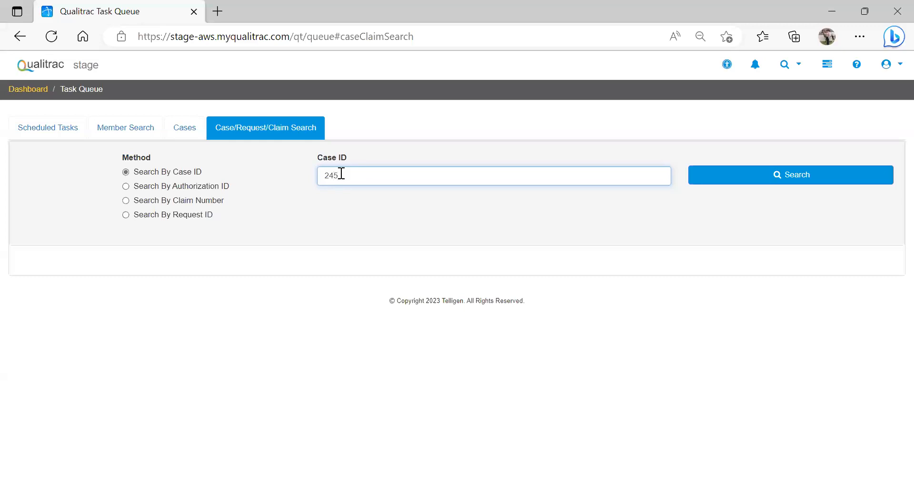
pyautogui.write('09')
pyautogui.click(725, 184)
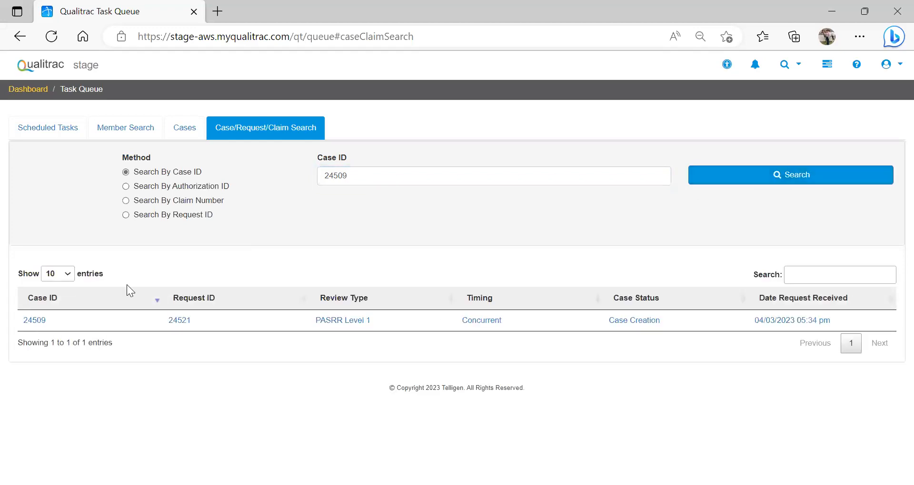
pyautogui.click(37, 321)
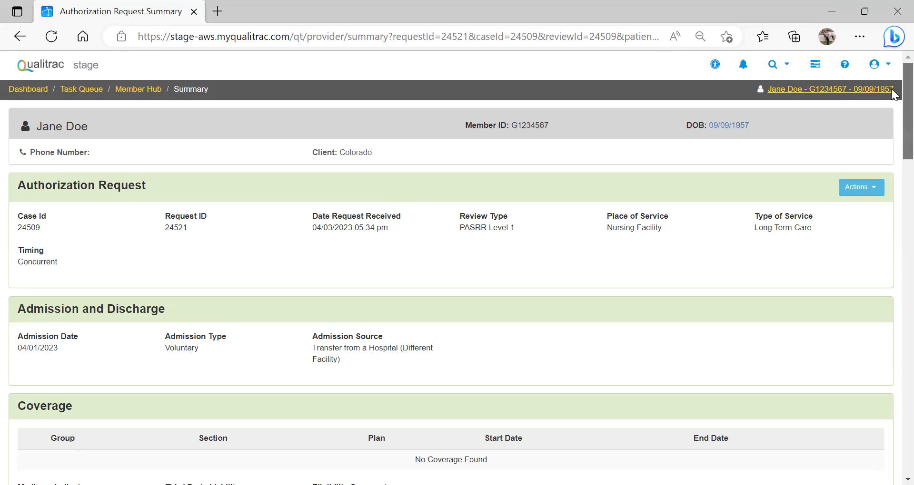
# Step: Open the Level 1 Outcome letter from the Correspondence section of the authorization request summary
pyautogui.scroll(-5, 893, 143)
pyautogui.scroll(-15, 890, 213)
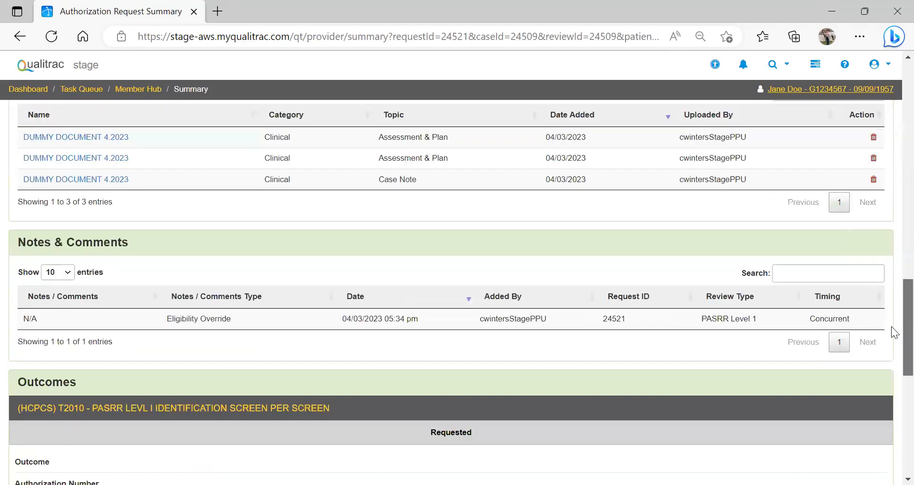
pyautogui.scroll(-1, 891, 333)
pyautogui.scroll(-4, 891, 353)
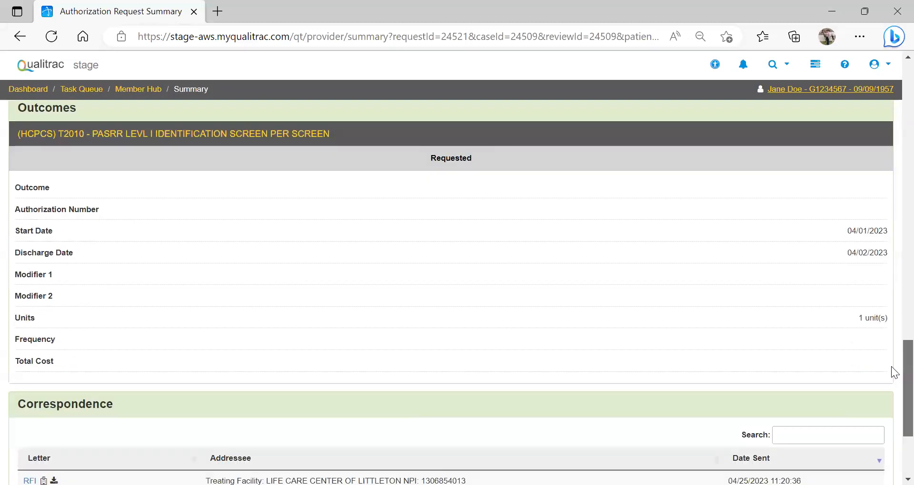
pyautogui.scroll(-2, 891, 397)
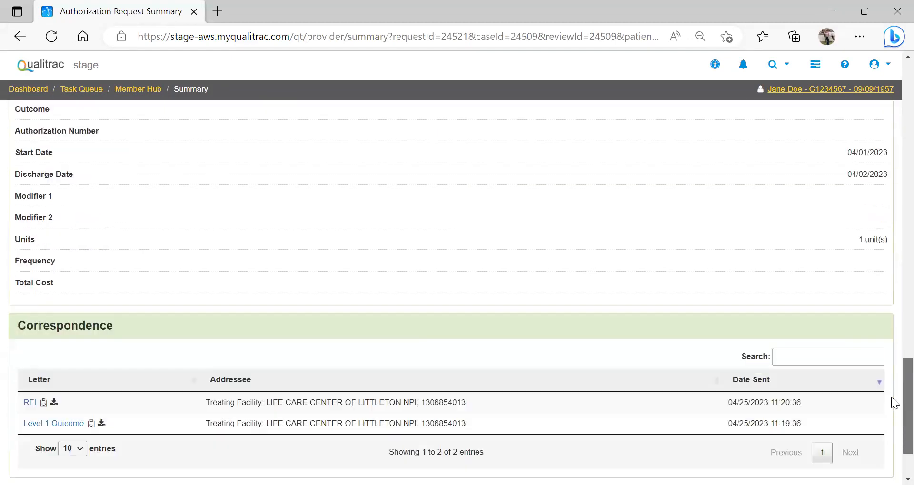
pyautogui.scroll(-2, 890, 400)
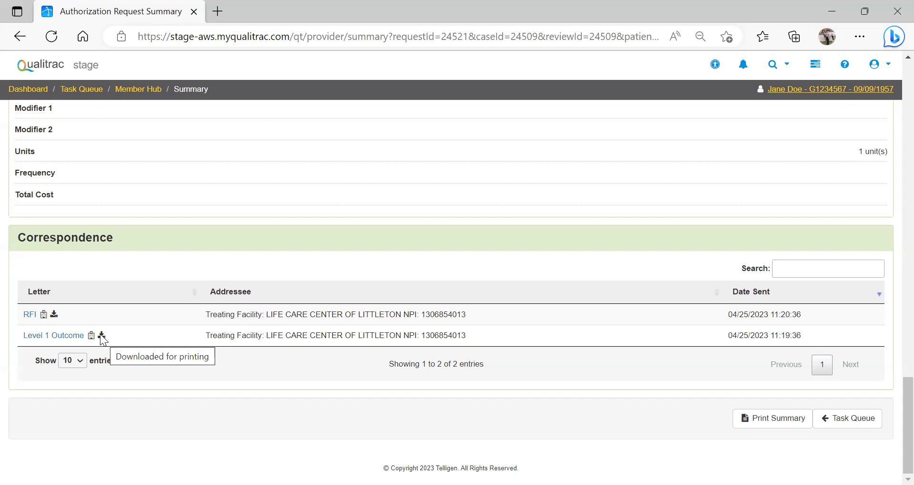
pyautogui.click(45, 339)
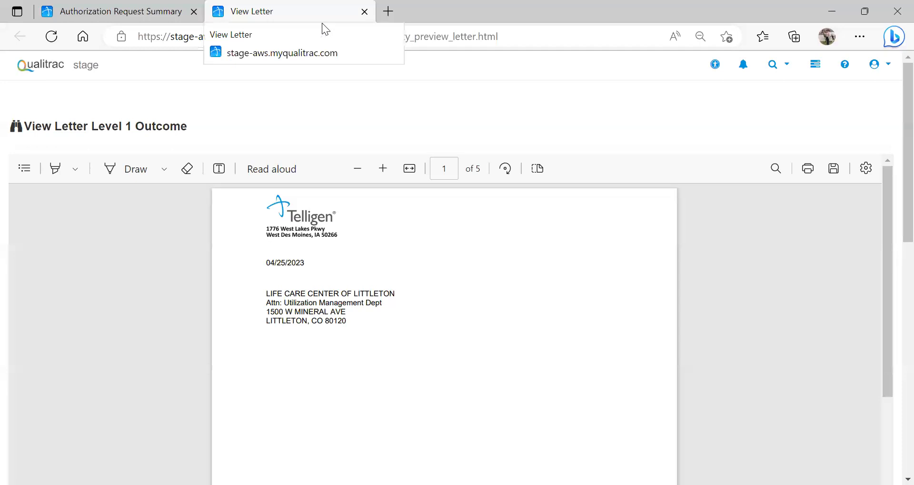
# Step: Return from the letter to the request summary and open the Member Hub to review its Utilization Management and Assessments sections
pyautogui.click(123, 13)
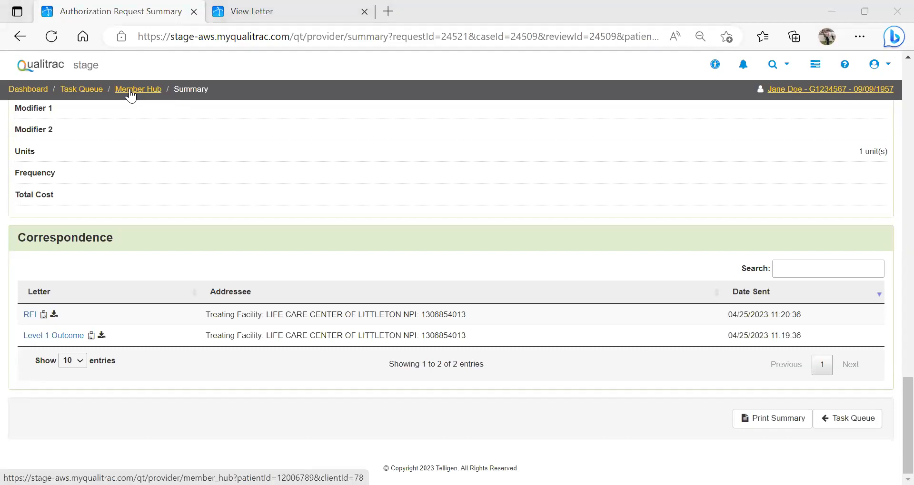
pyautogui.click(130, 90)
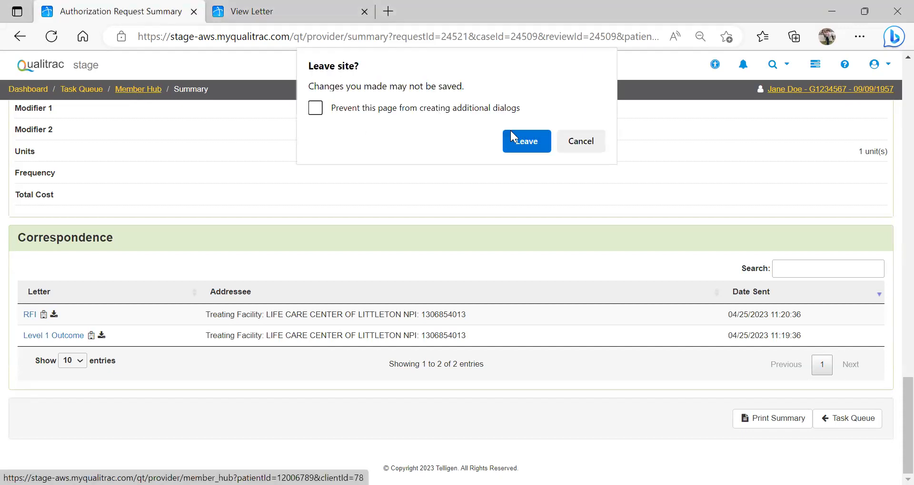
pyautogui.click(513, 147)
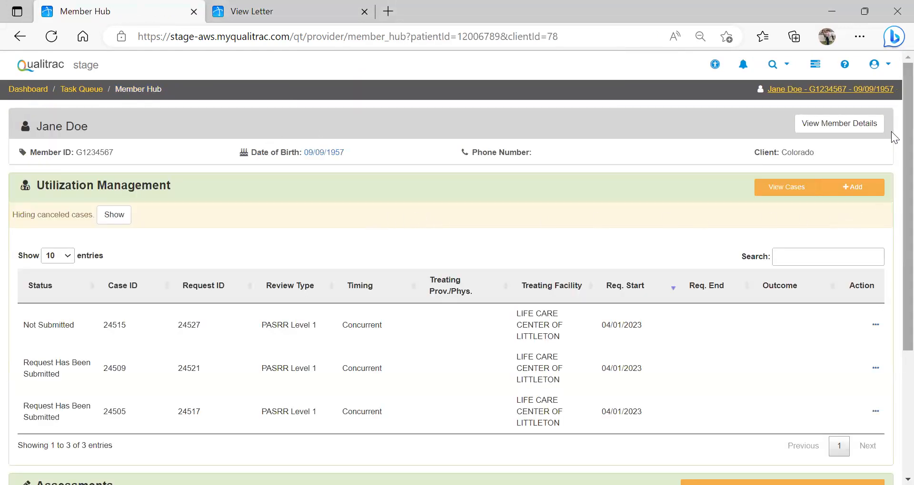
pyautogui.scroll(-2, 890, 139)
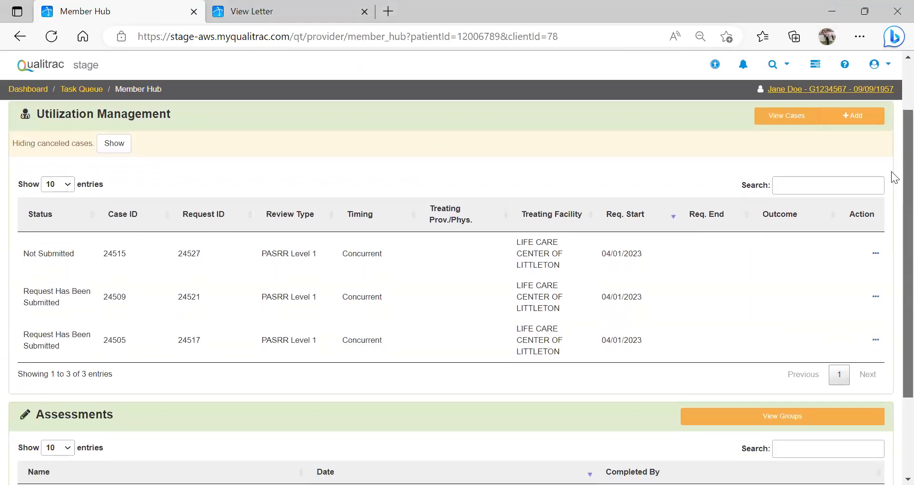
pyautogui.scroll(1, 891, 172)
pyautogui.scroll(-3, 890, 147)
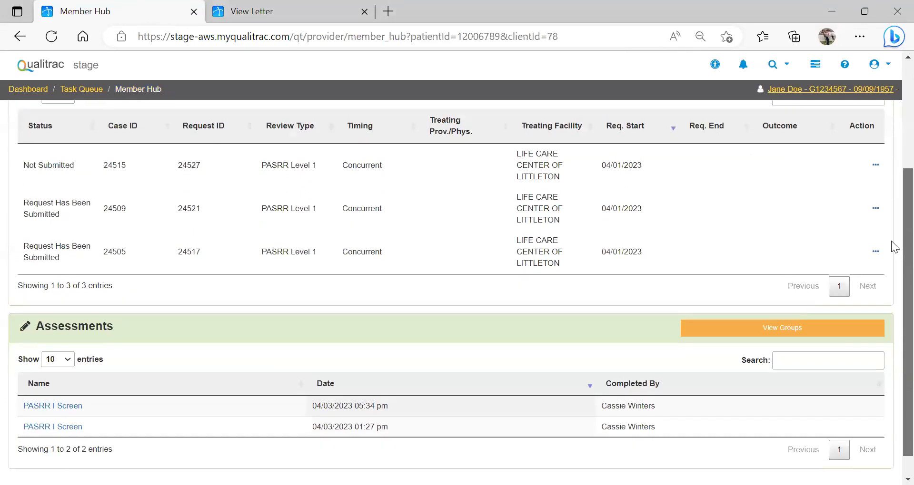
pyautogui.scroll(-1, 891, 240)
pyautogui.scroll(1, 891, 262)
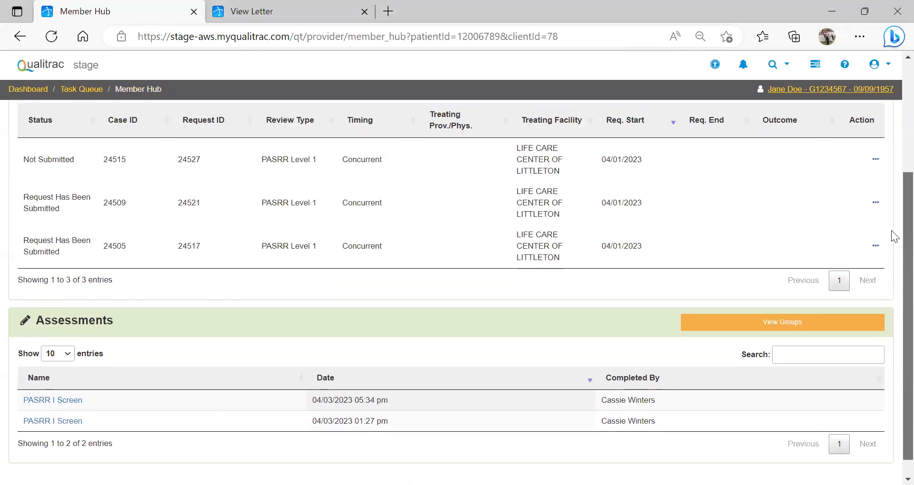
pyautogui.scroll(4, 891, 126)
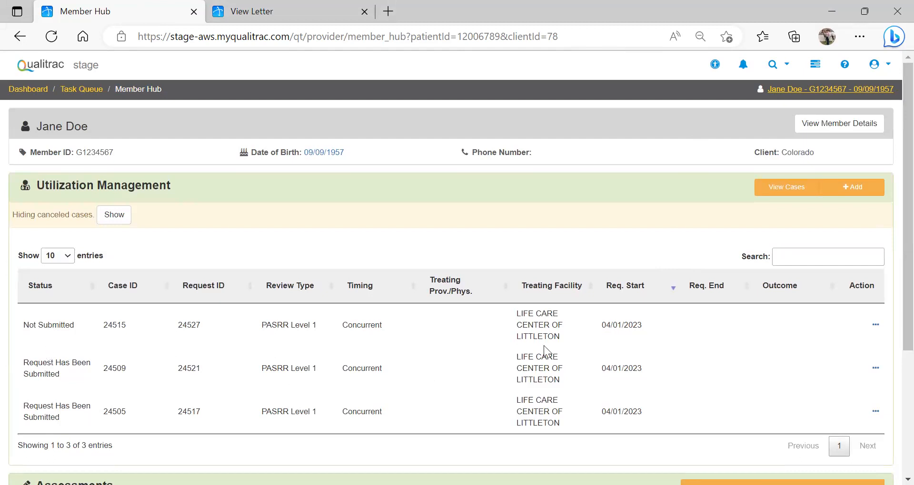
# Step: Check the available actions for the second listed request without choosing one, and return to the Task Queue, leaving the Member Hub
pyautogui.click(876, 374)
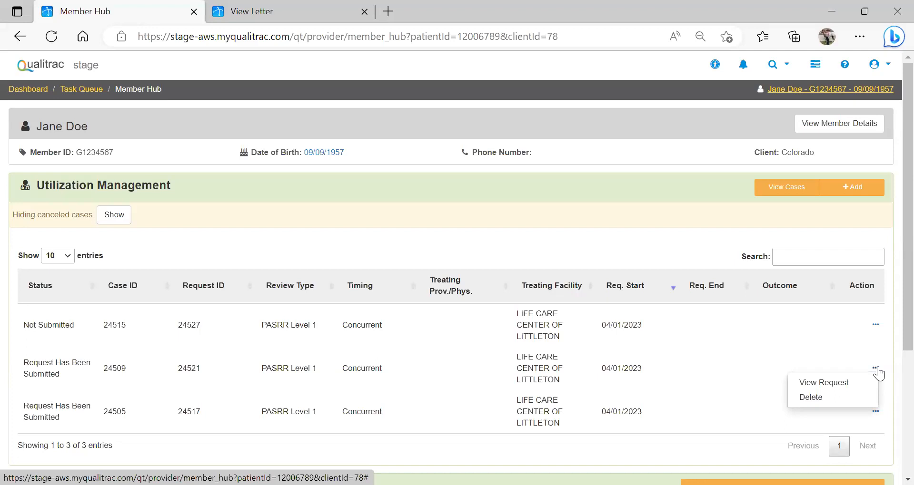
pyautogui.click(877, 372)
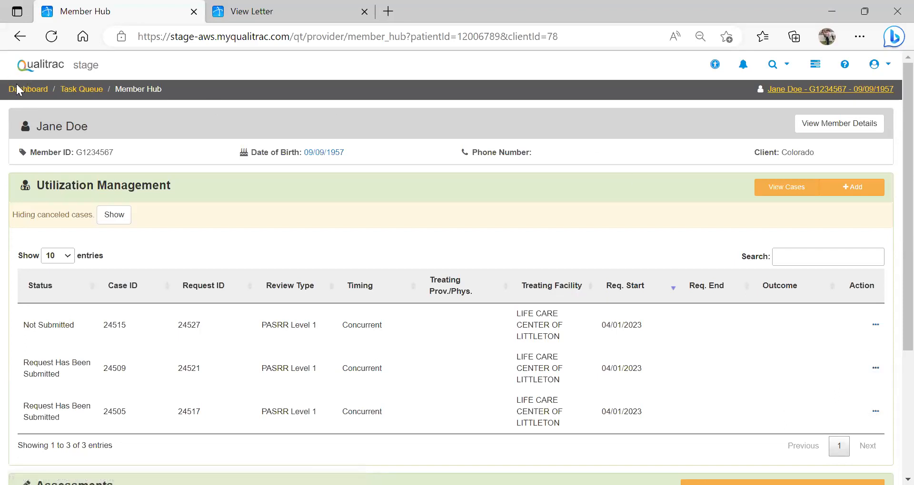
pyautogui.click(64, 91)
pyautogui.click(526, 115)
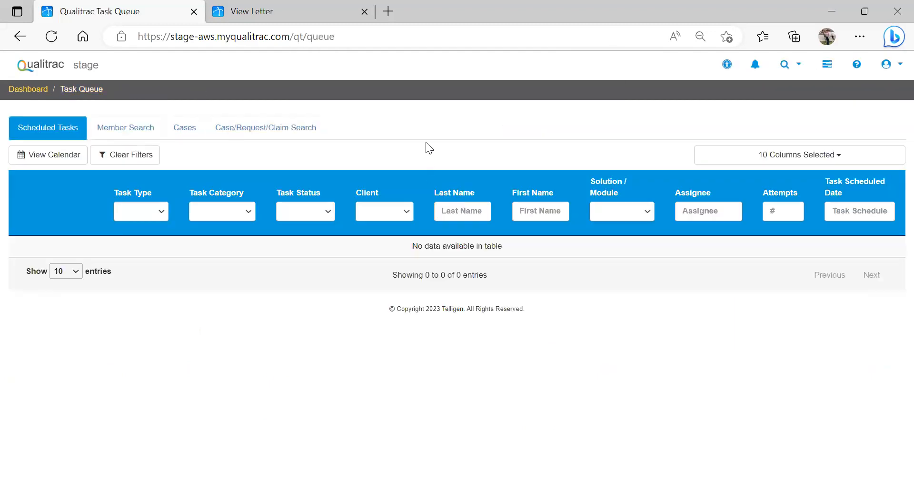